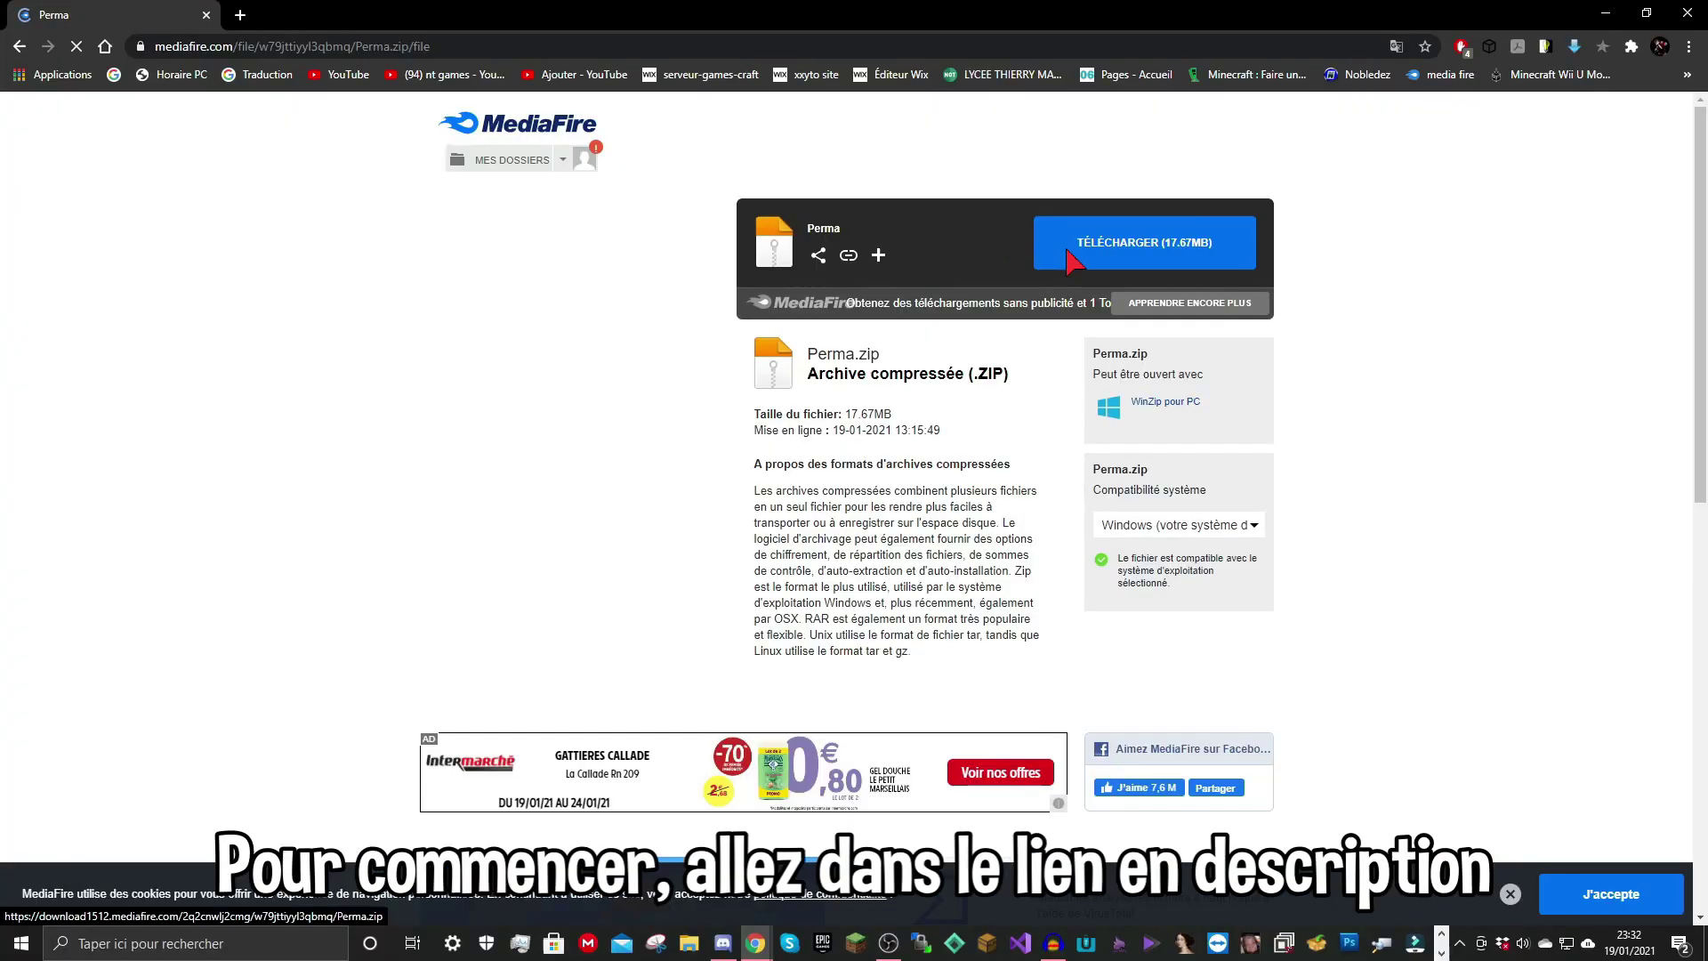
Step: Download Perma.zip from MediaFire and extract its Perma folder to the desktop
left_click(1086, 249)
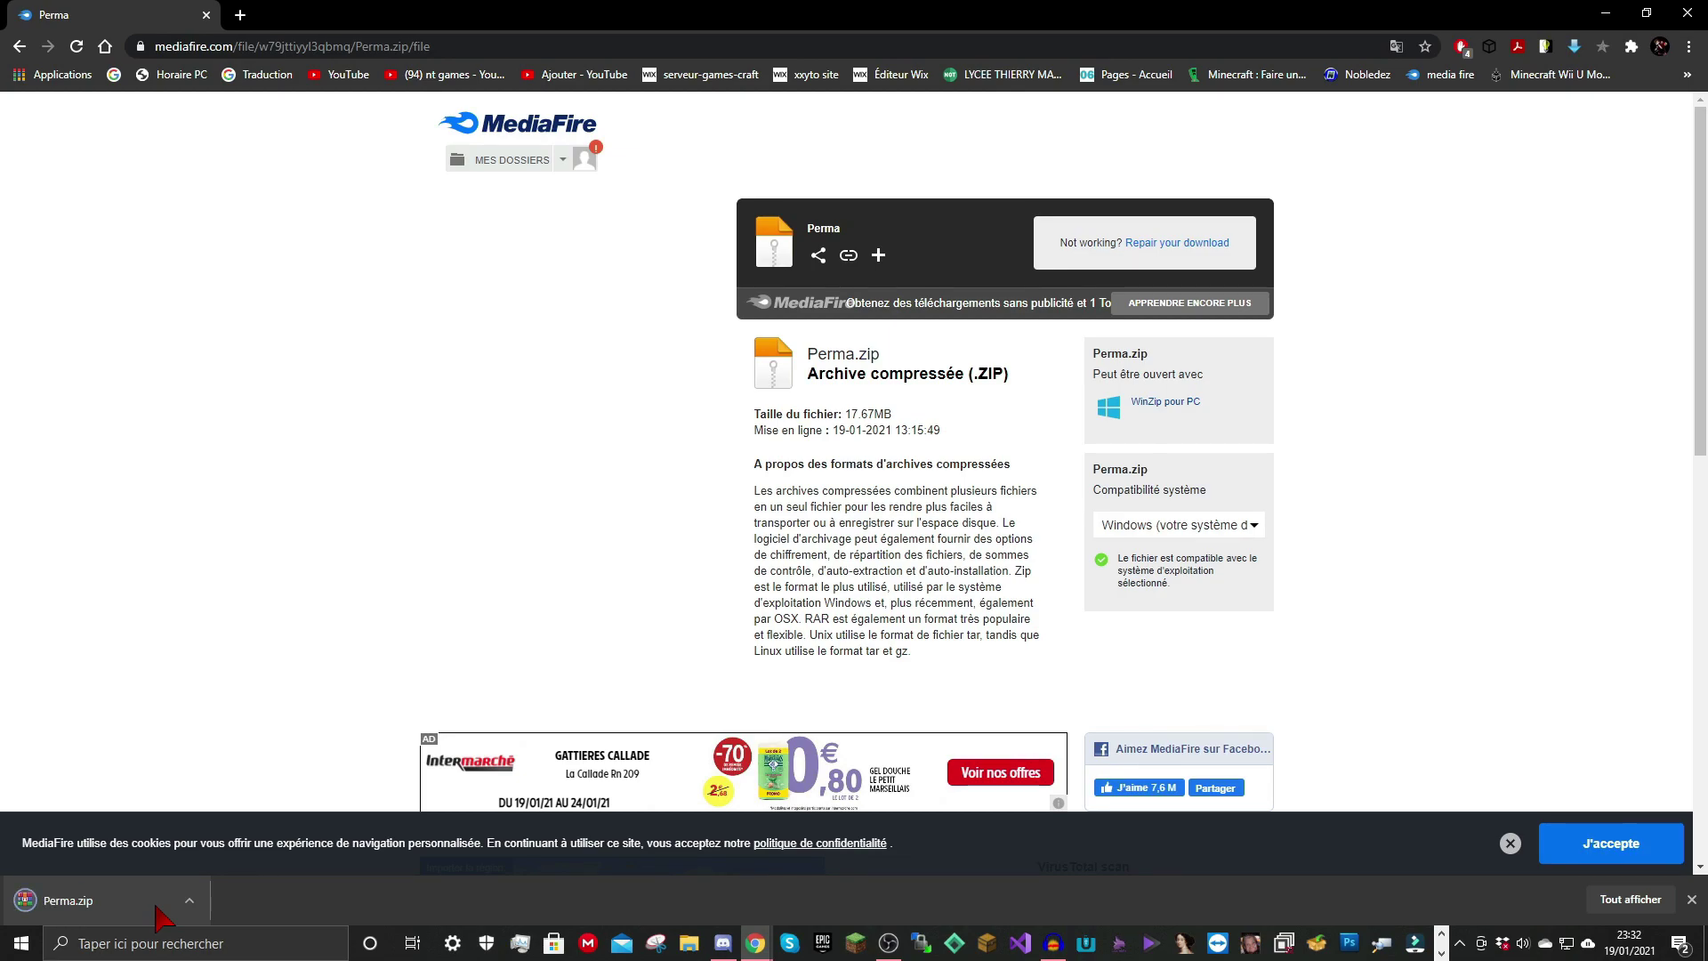
left_click(133, 902)
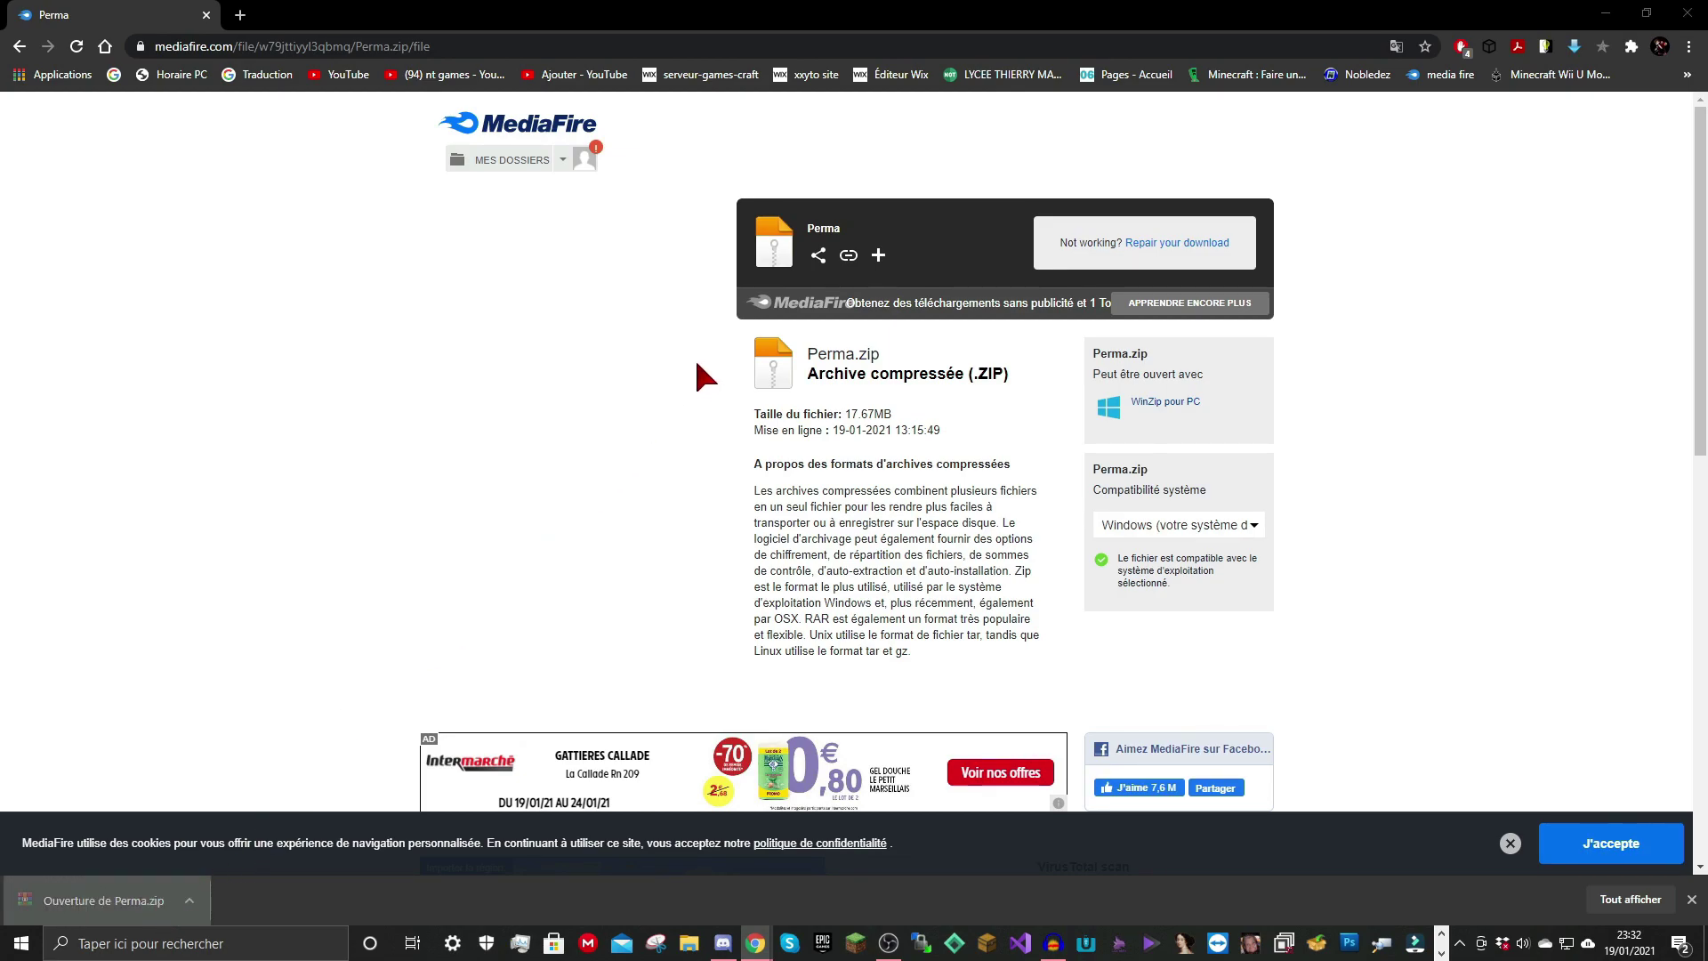
left_click(541, 519)
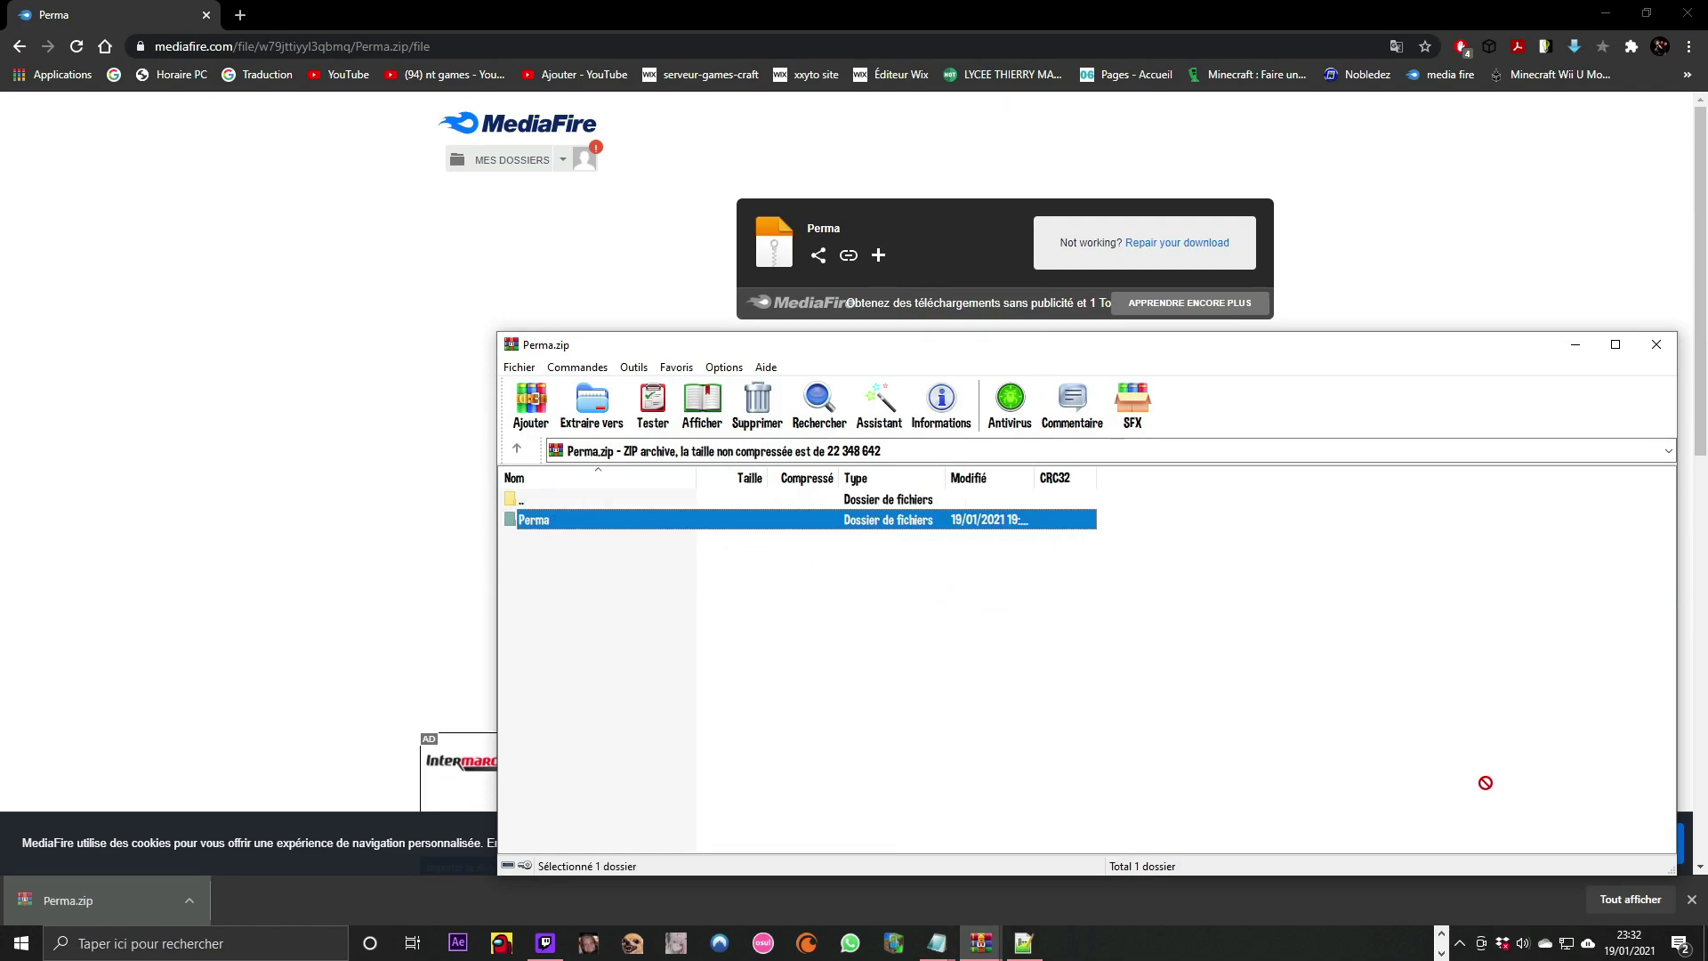
key("super+d")
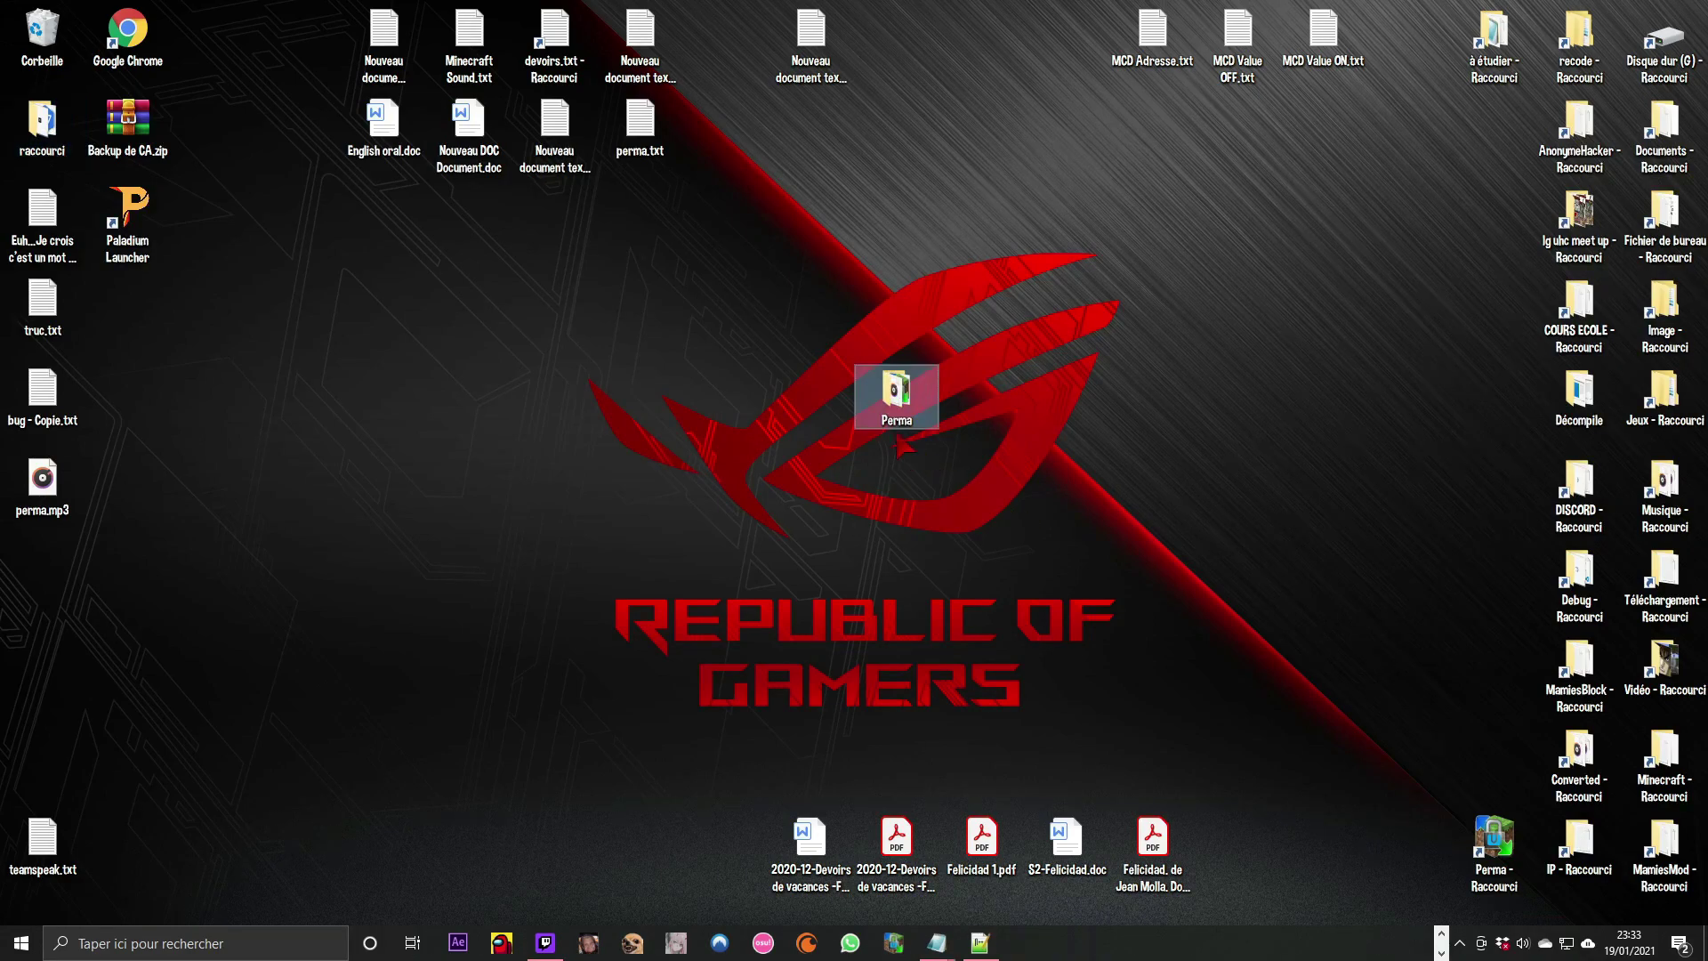
Step: Open the Perma folder on the desktop and launch Perma.exe
double_click(897, 399)
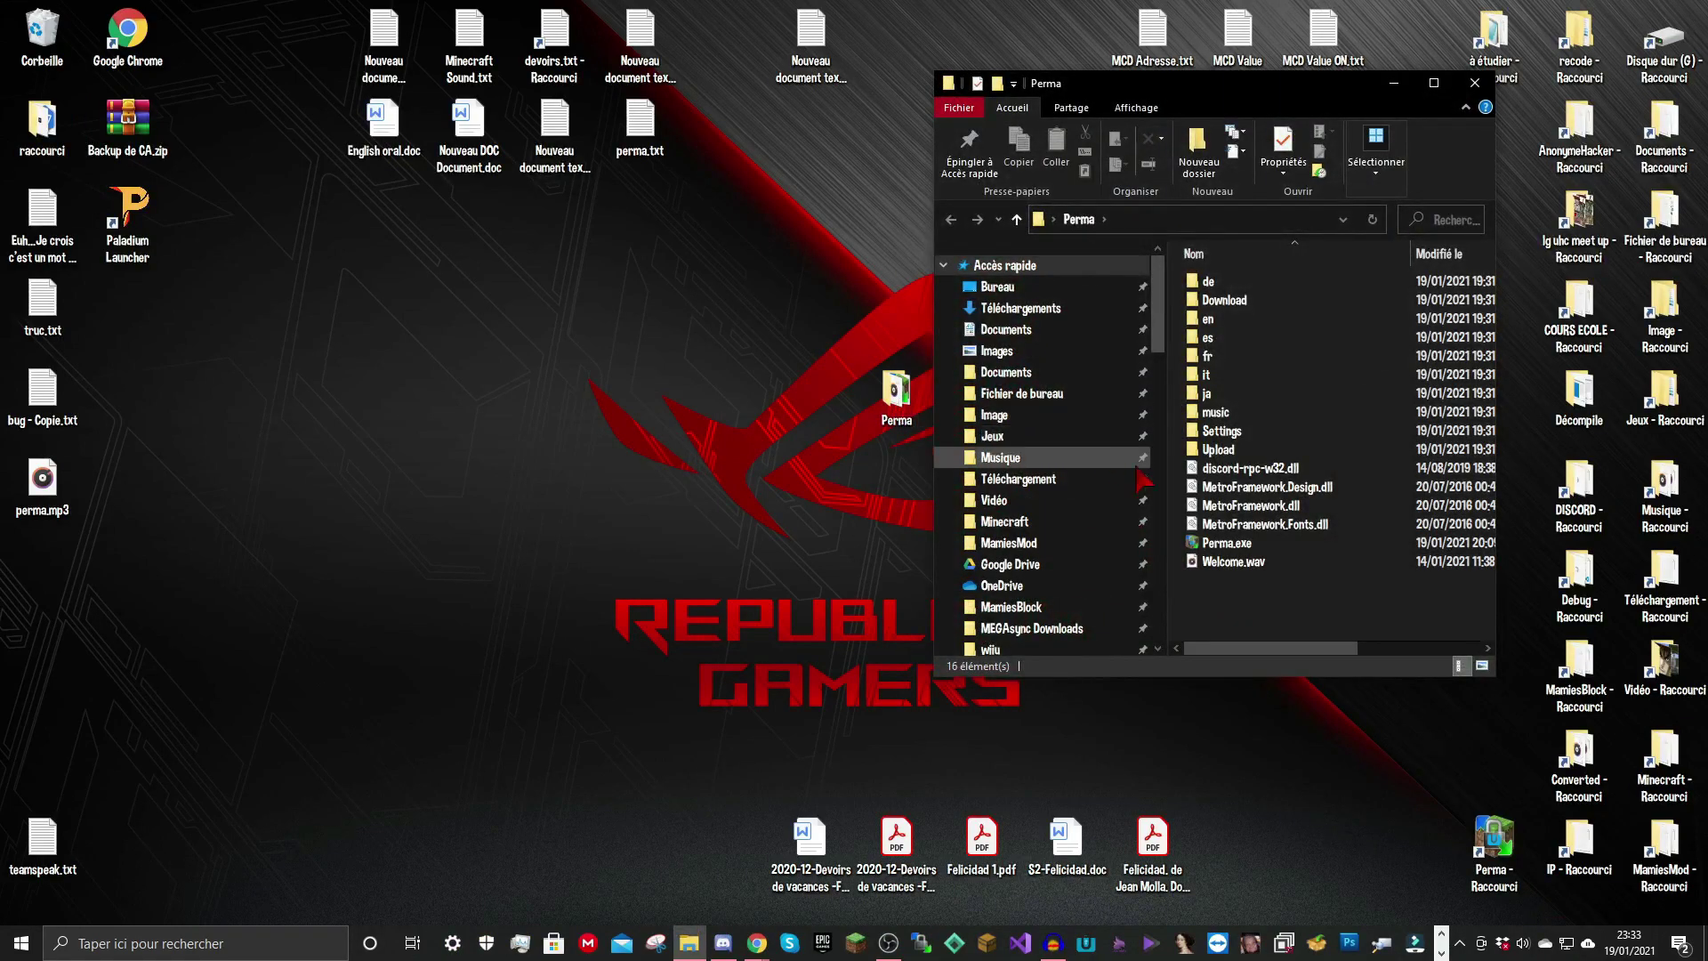
left_click(1226, 544)
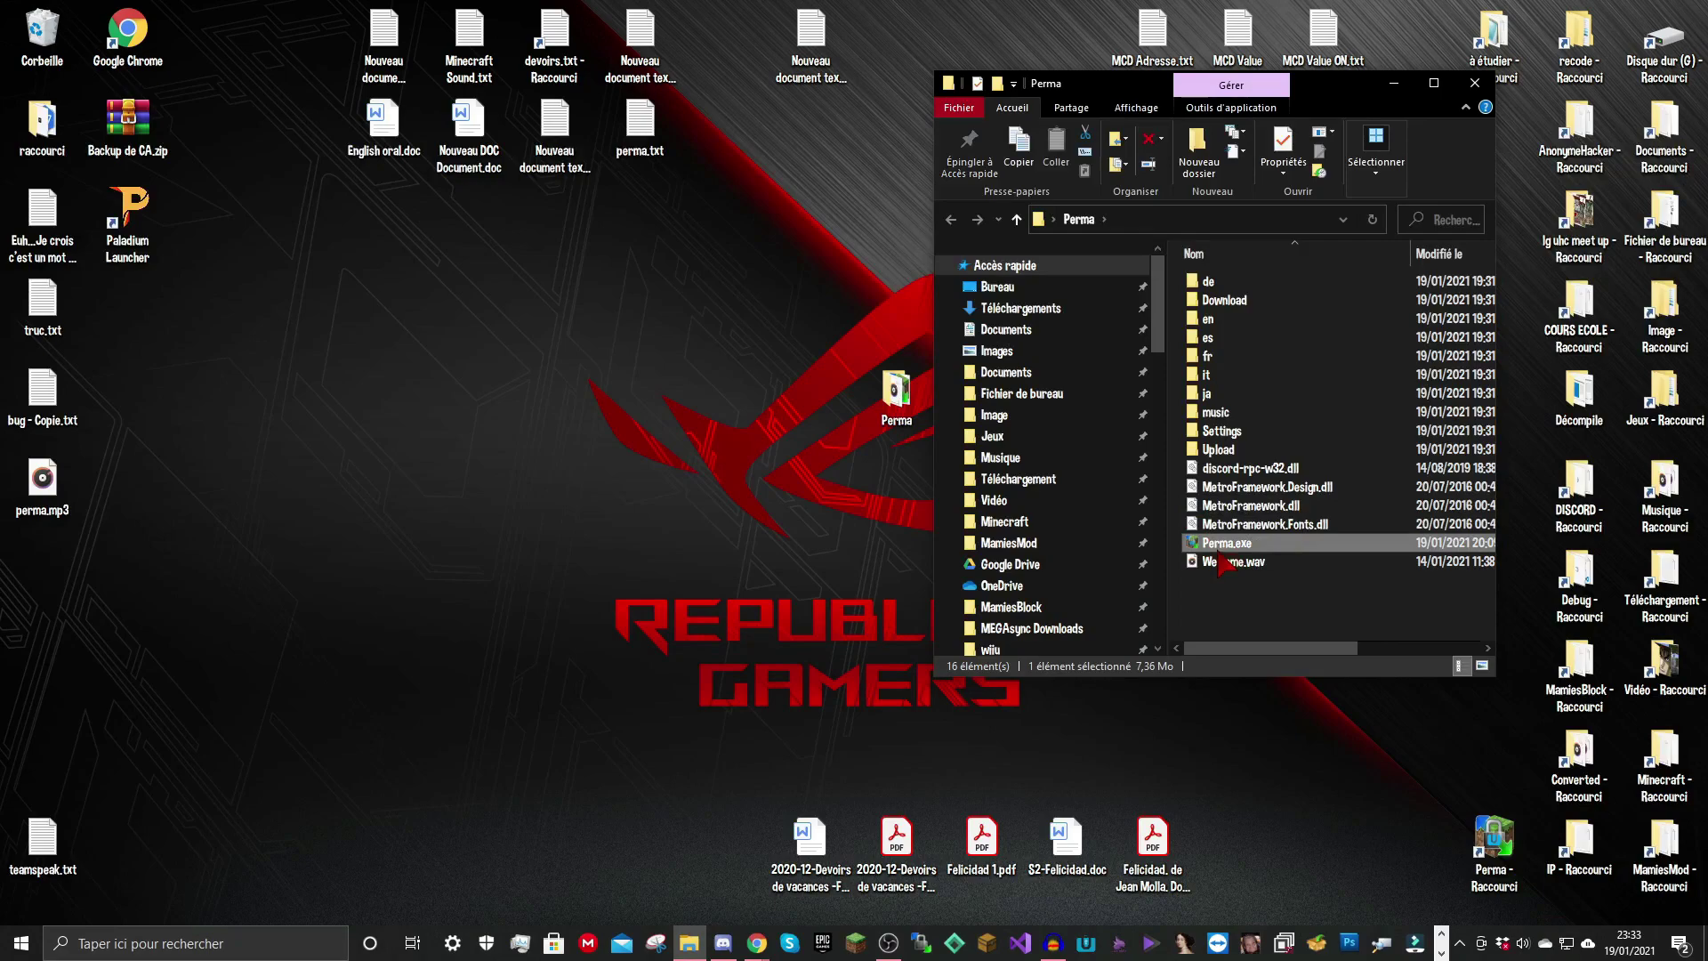
double_click(1226, 544)
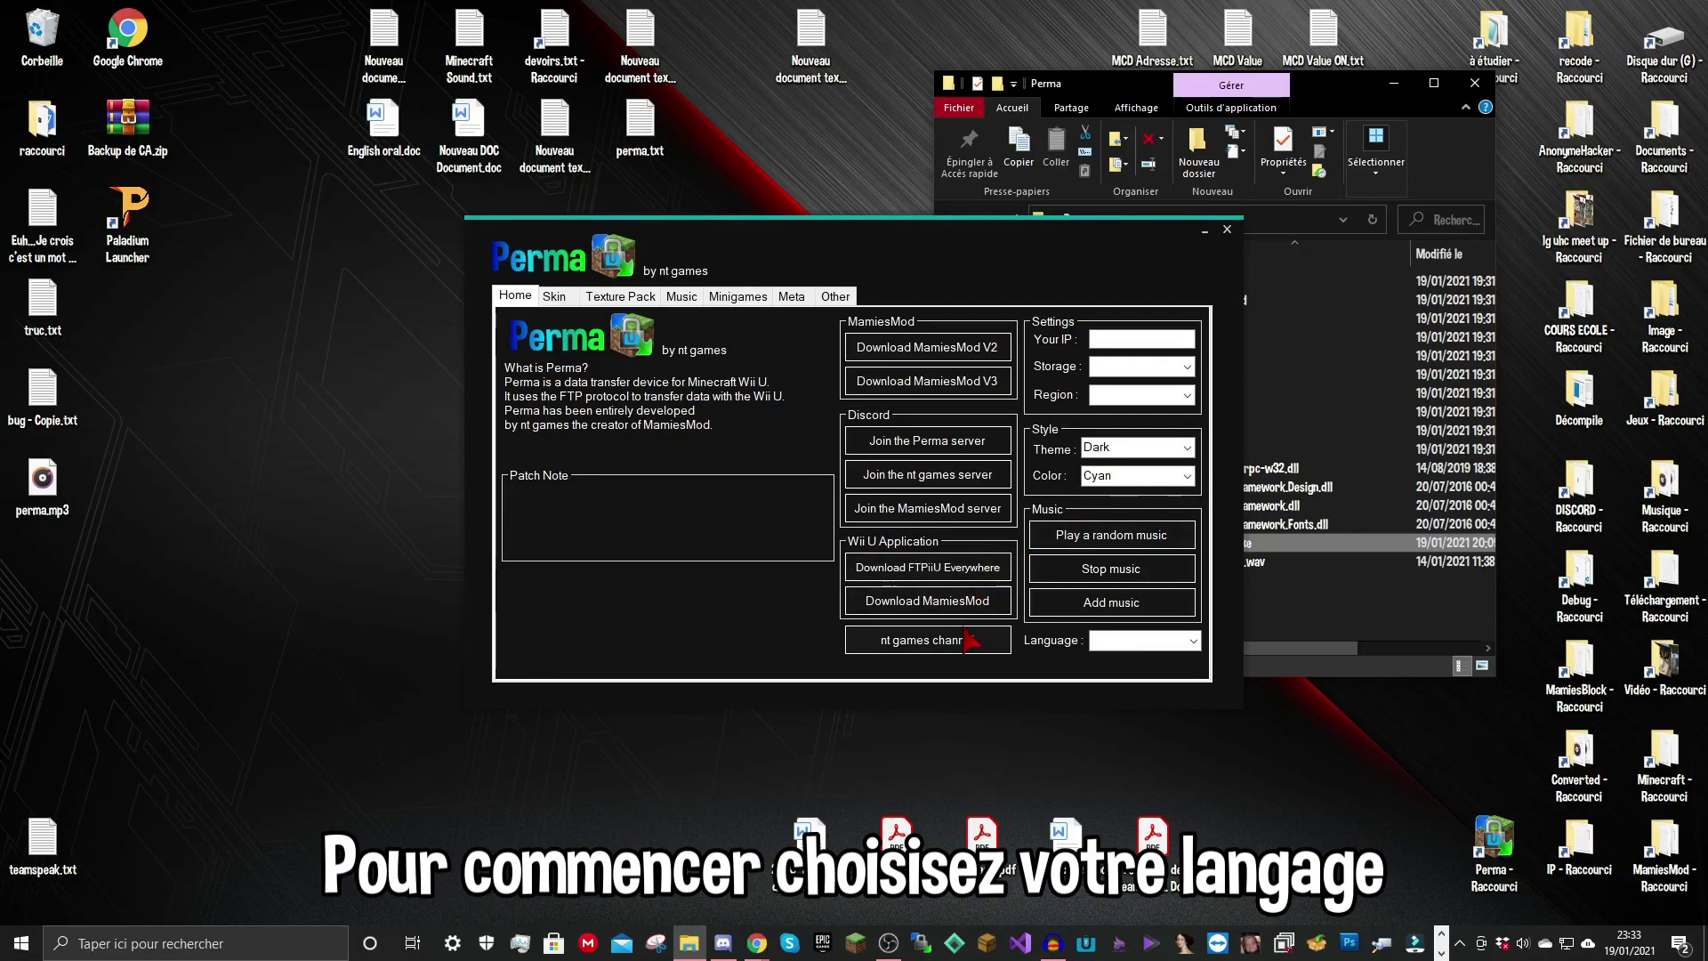
Step: Switch Perma's language to English and install FTPiiU Everywhere onto USB REC (F:)
left_click(1192, 642)
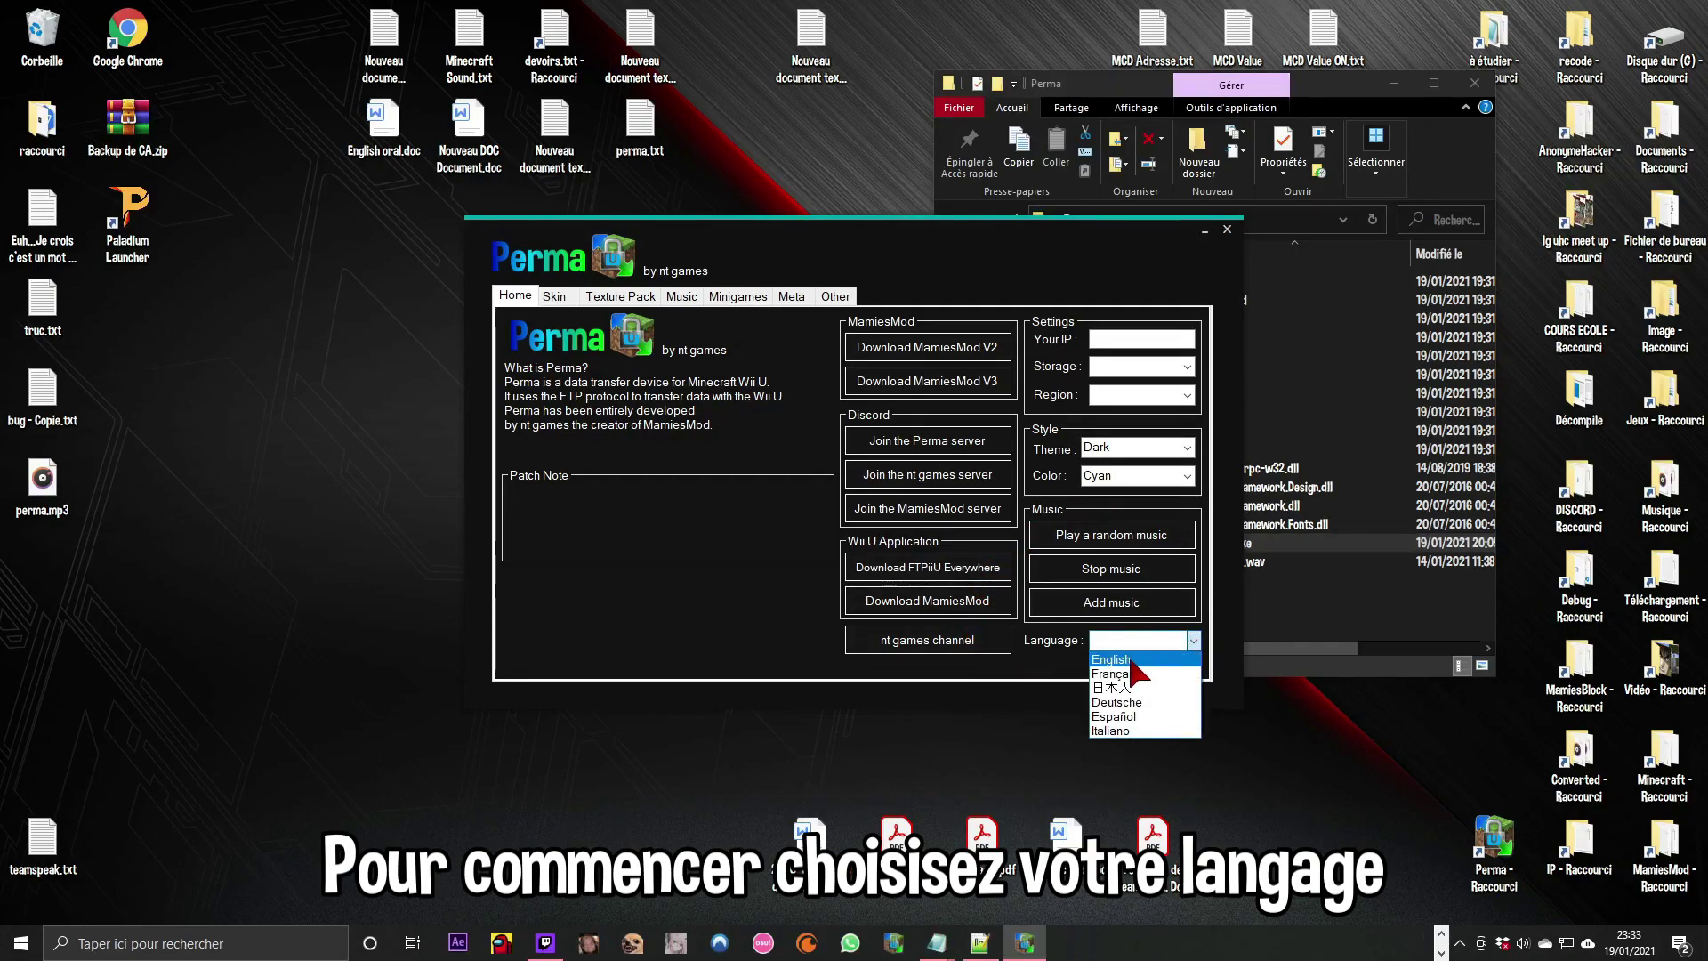
left_click(1121, 661)
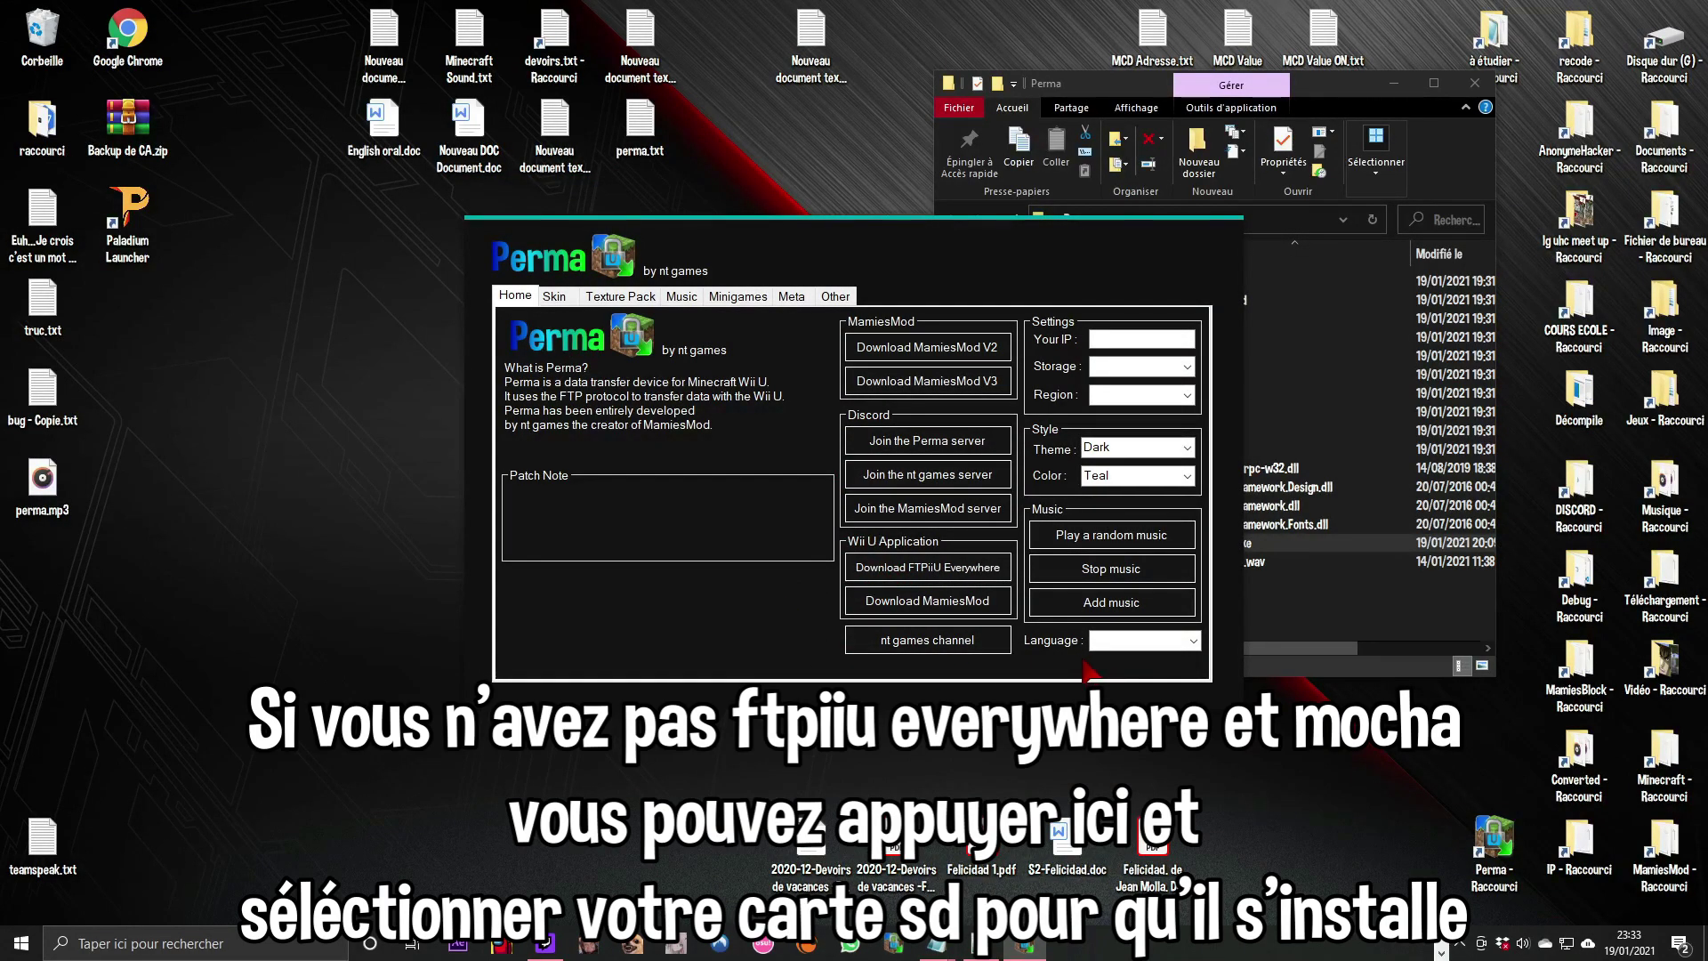
left_click(989, 567)
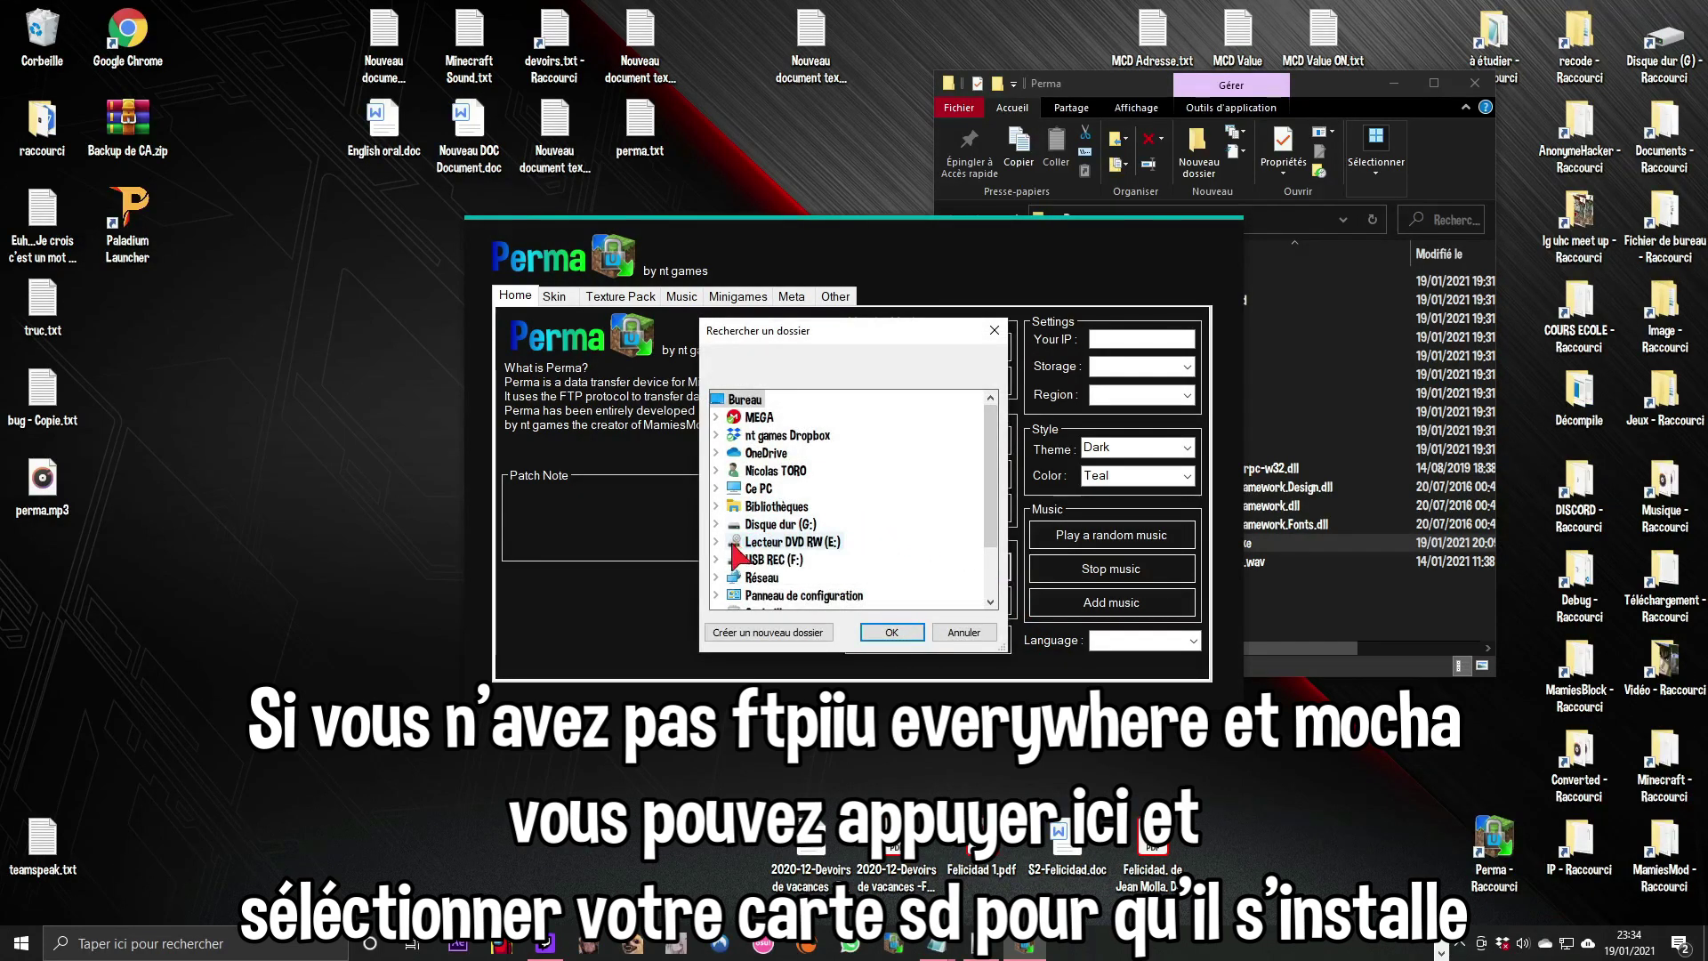
scroll(761, 572, "down", 2)
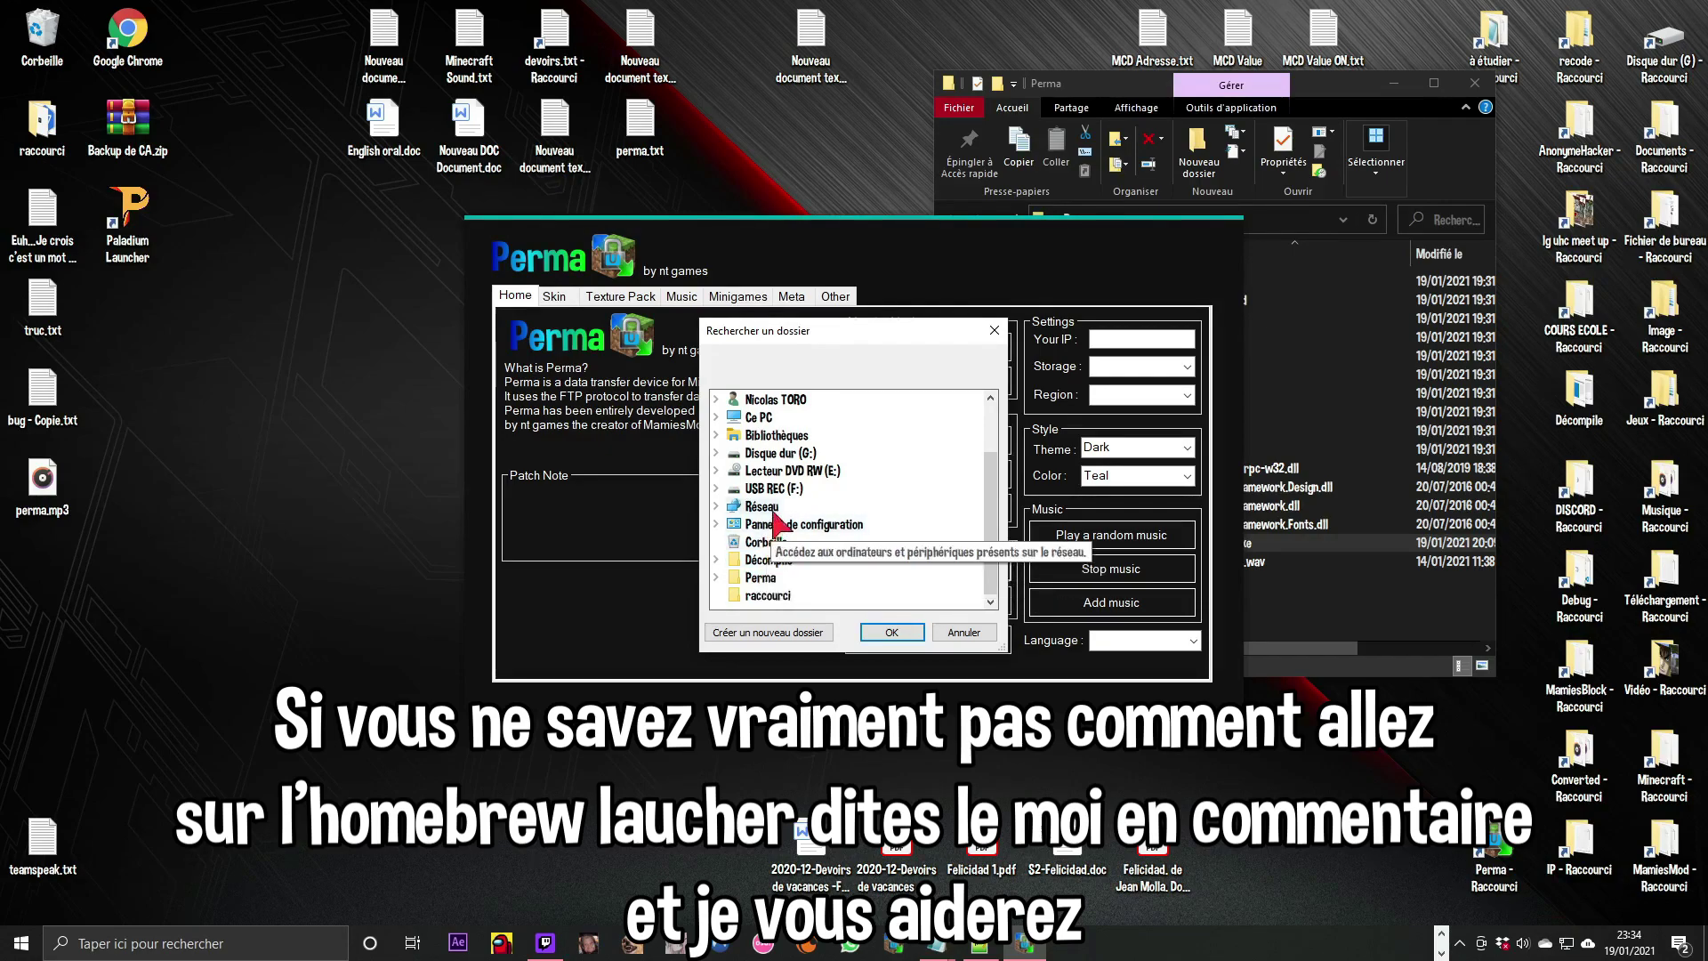
double_click(782, 497)
left_click(895, 633)
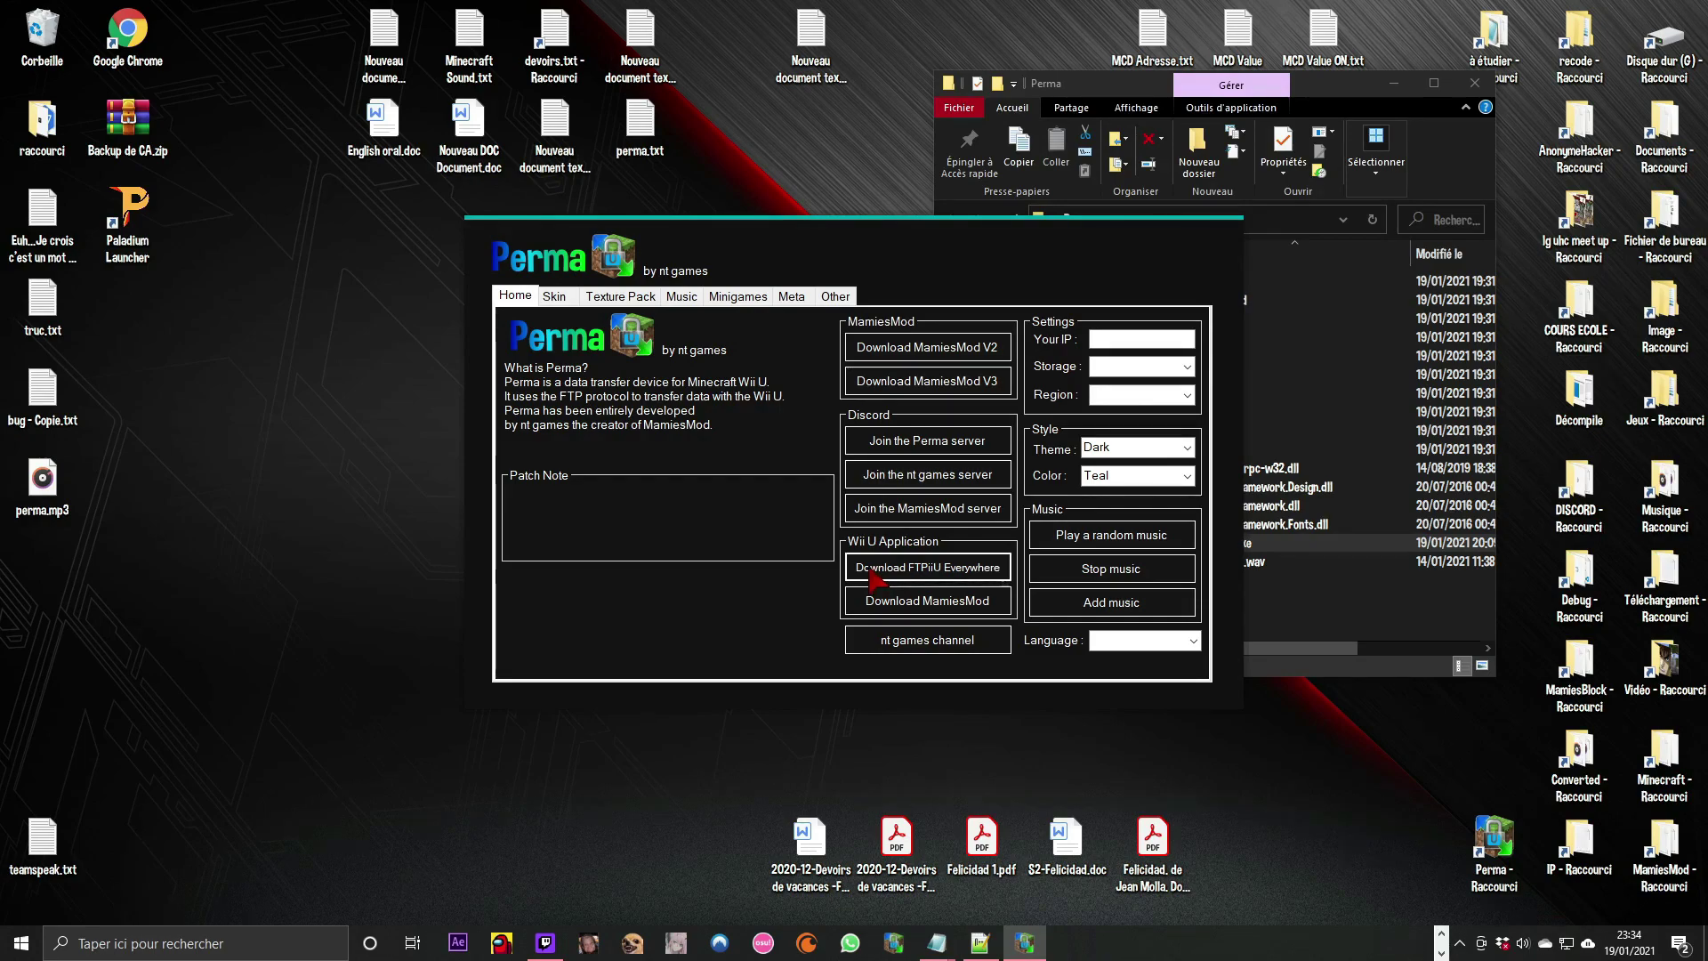
Step: Dismiss the FTPiiU download message and enter 192.168.1.48 as the Wii U IP
left_click(874, 574)
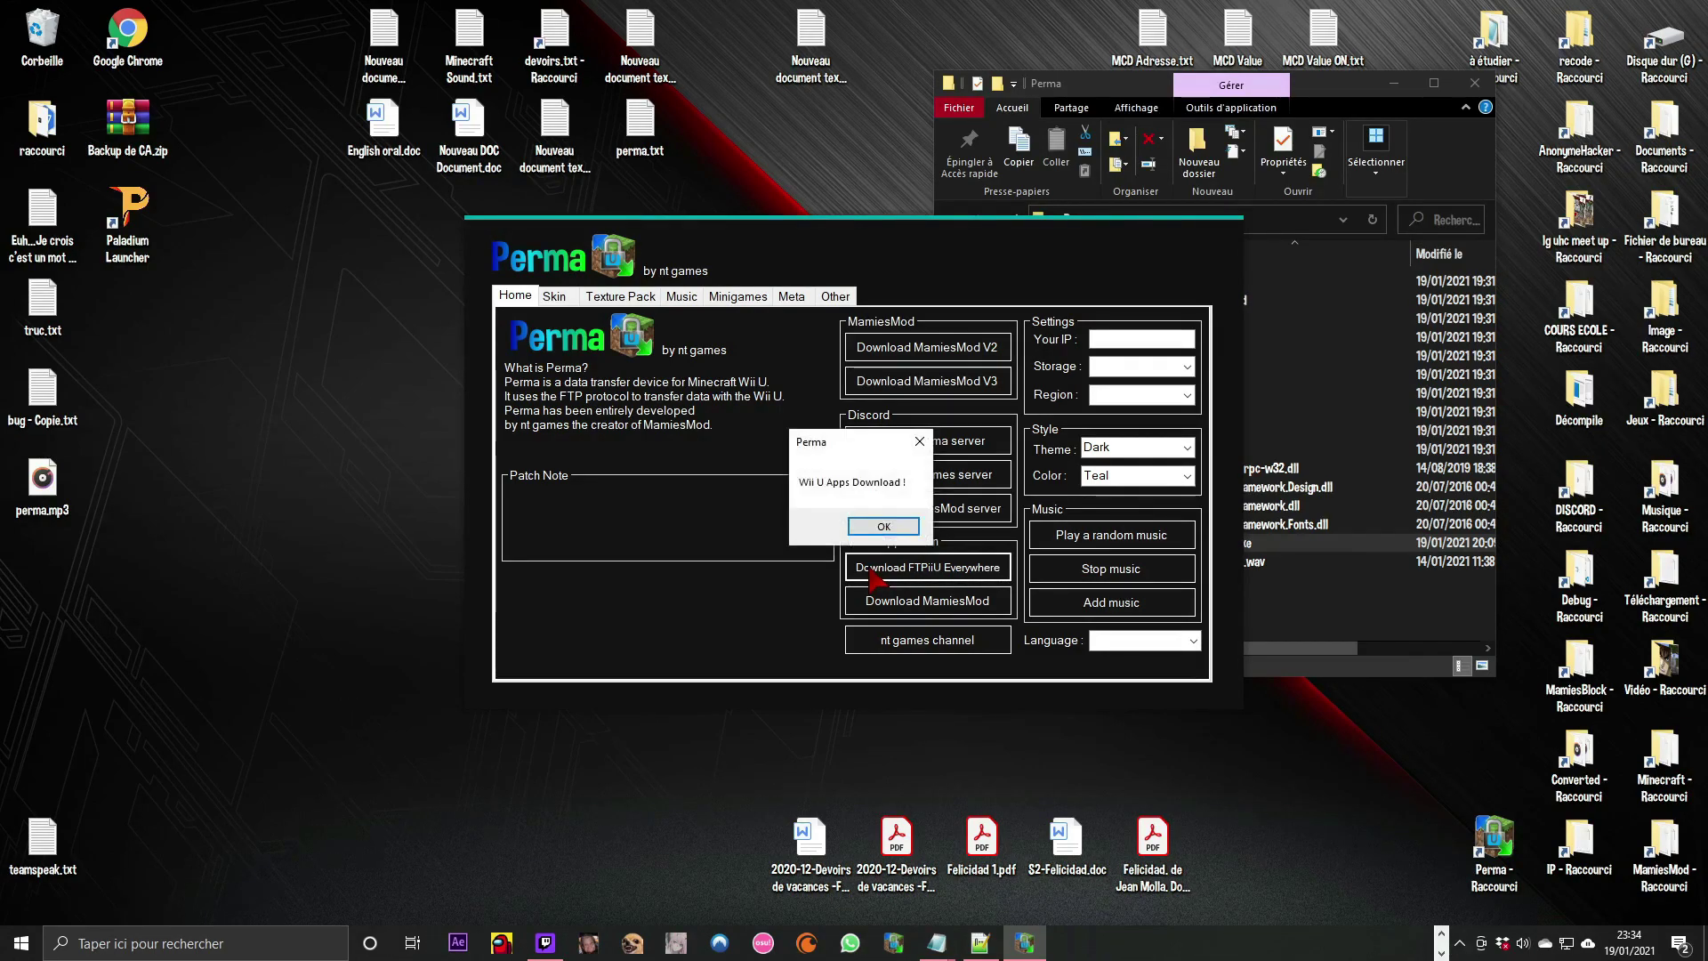
left_click(884, 526)
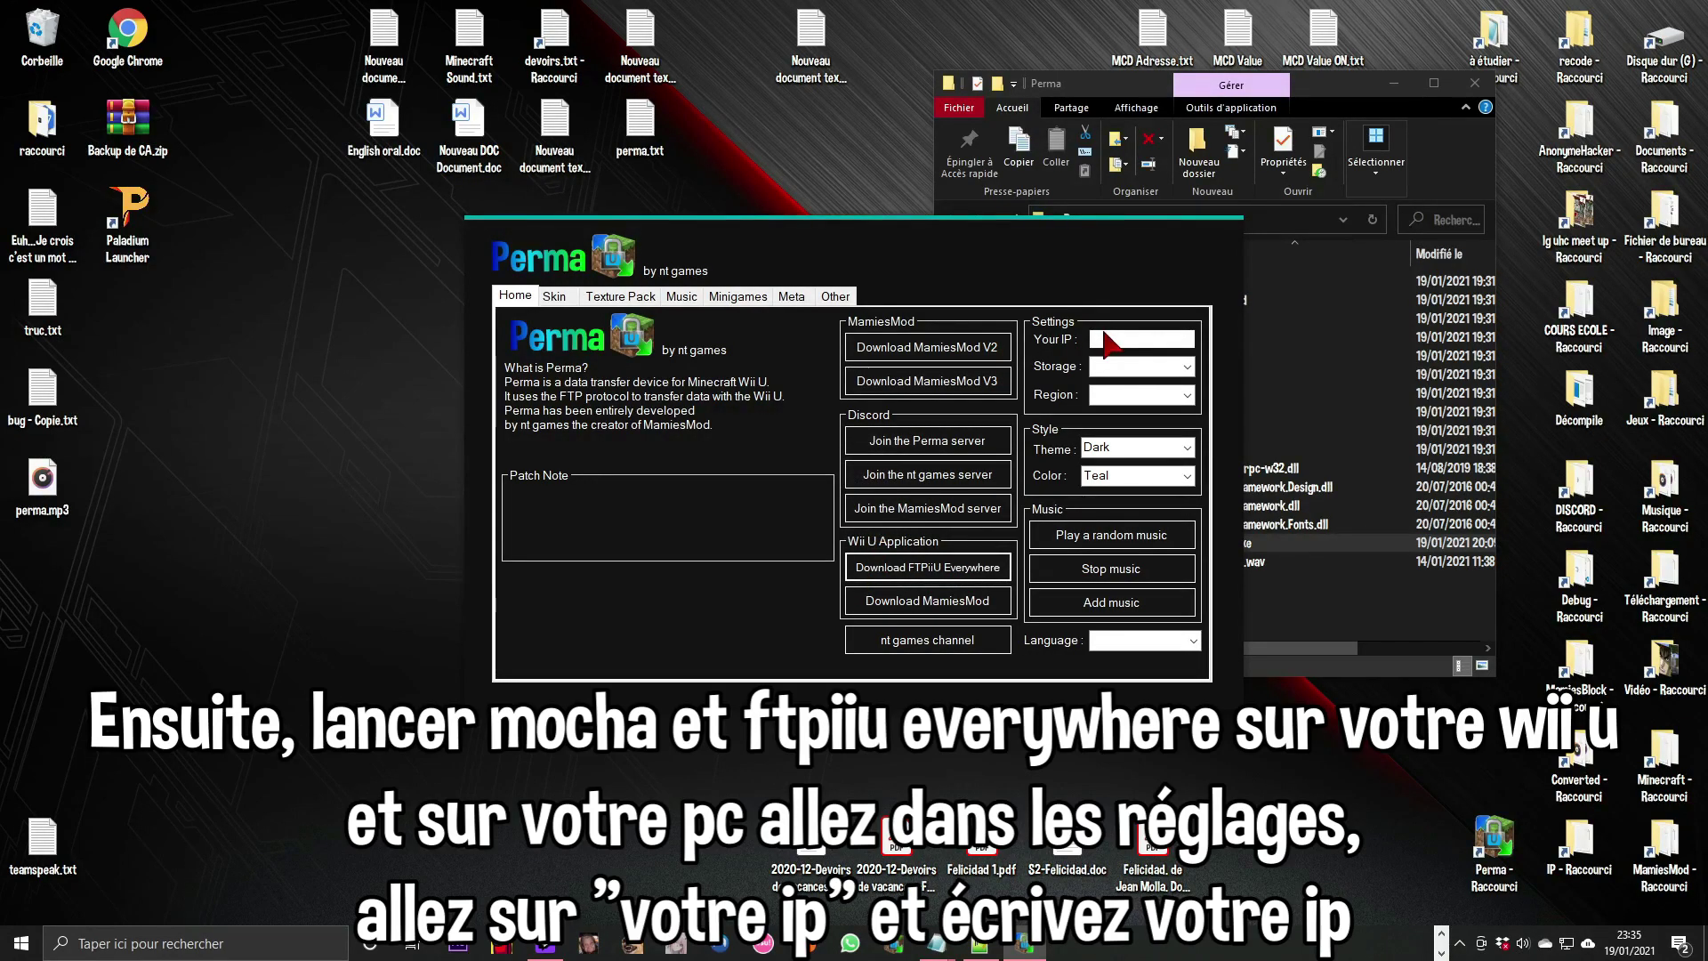
left_click(1141, 339)
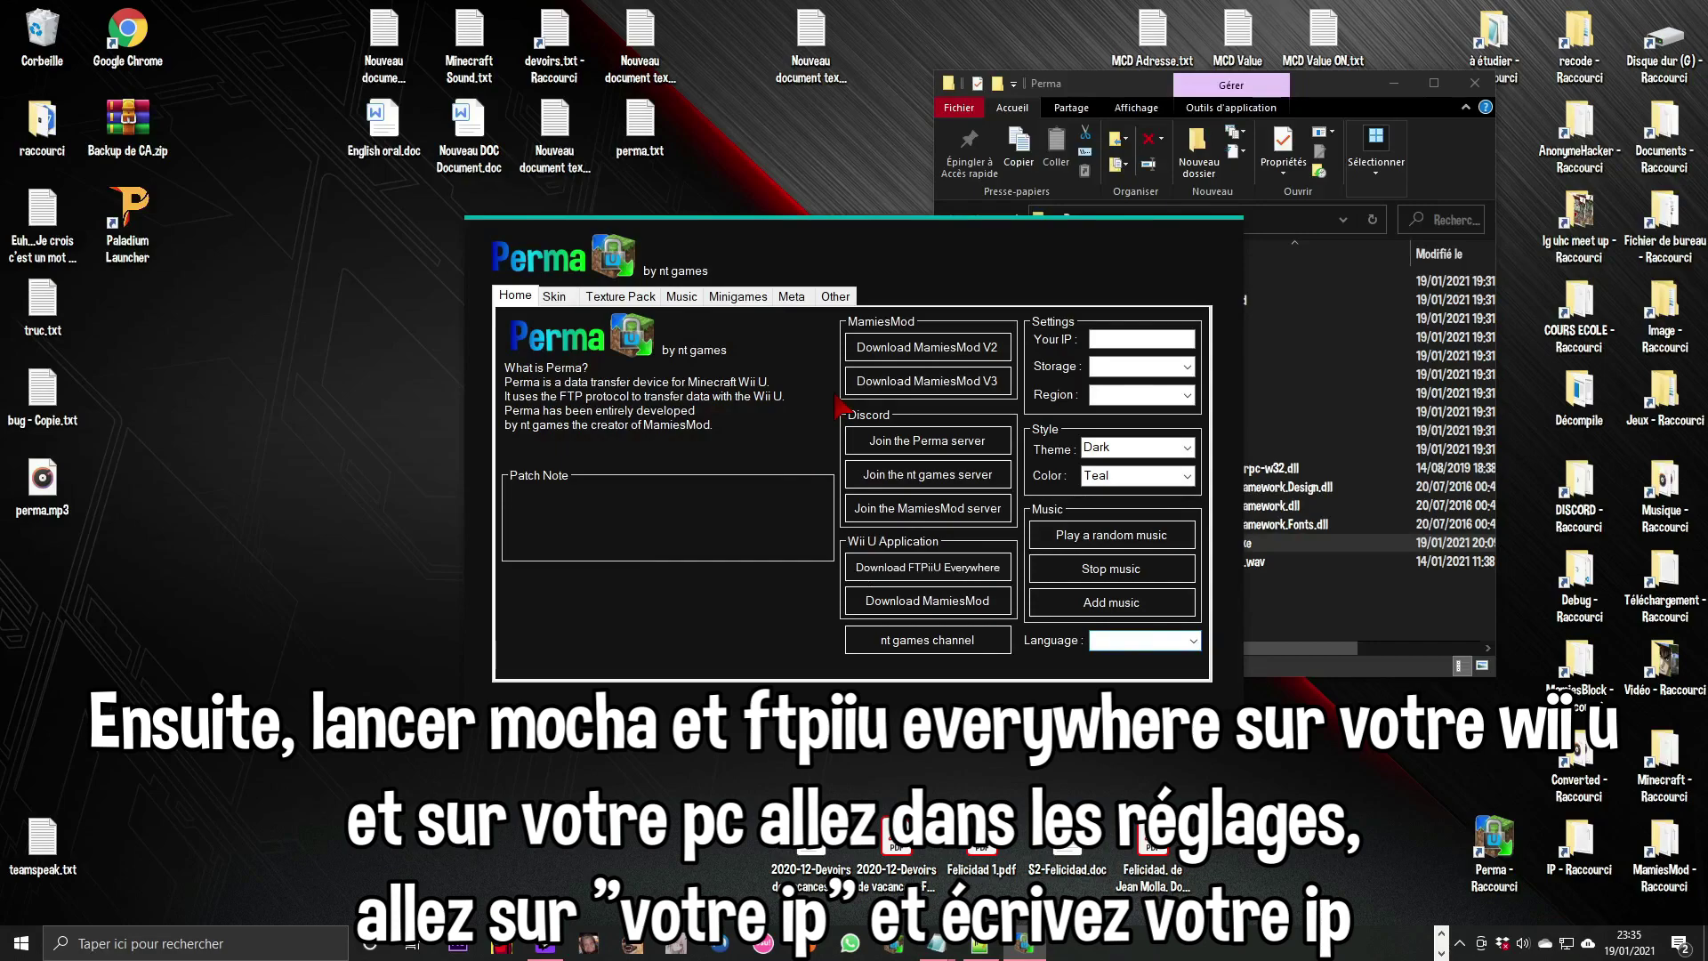
left_click(1098, 341)
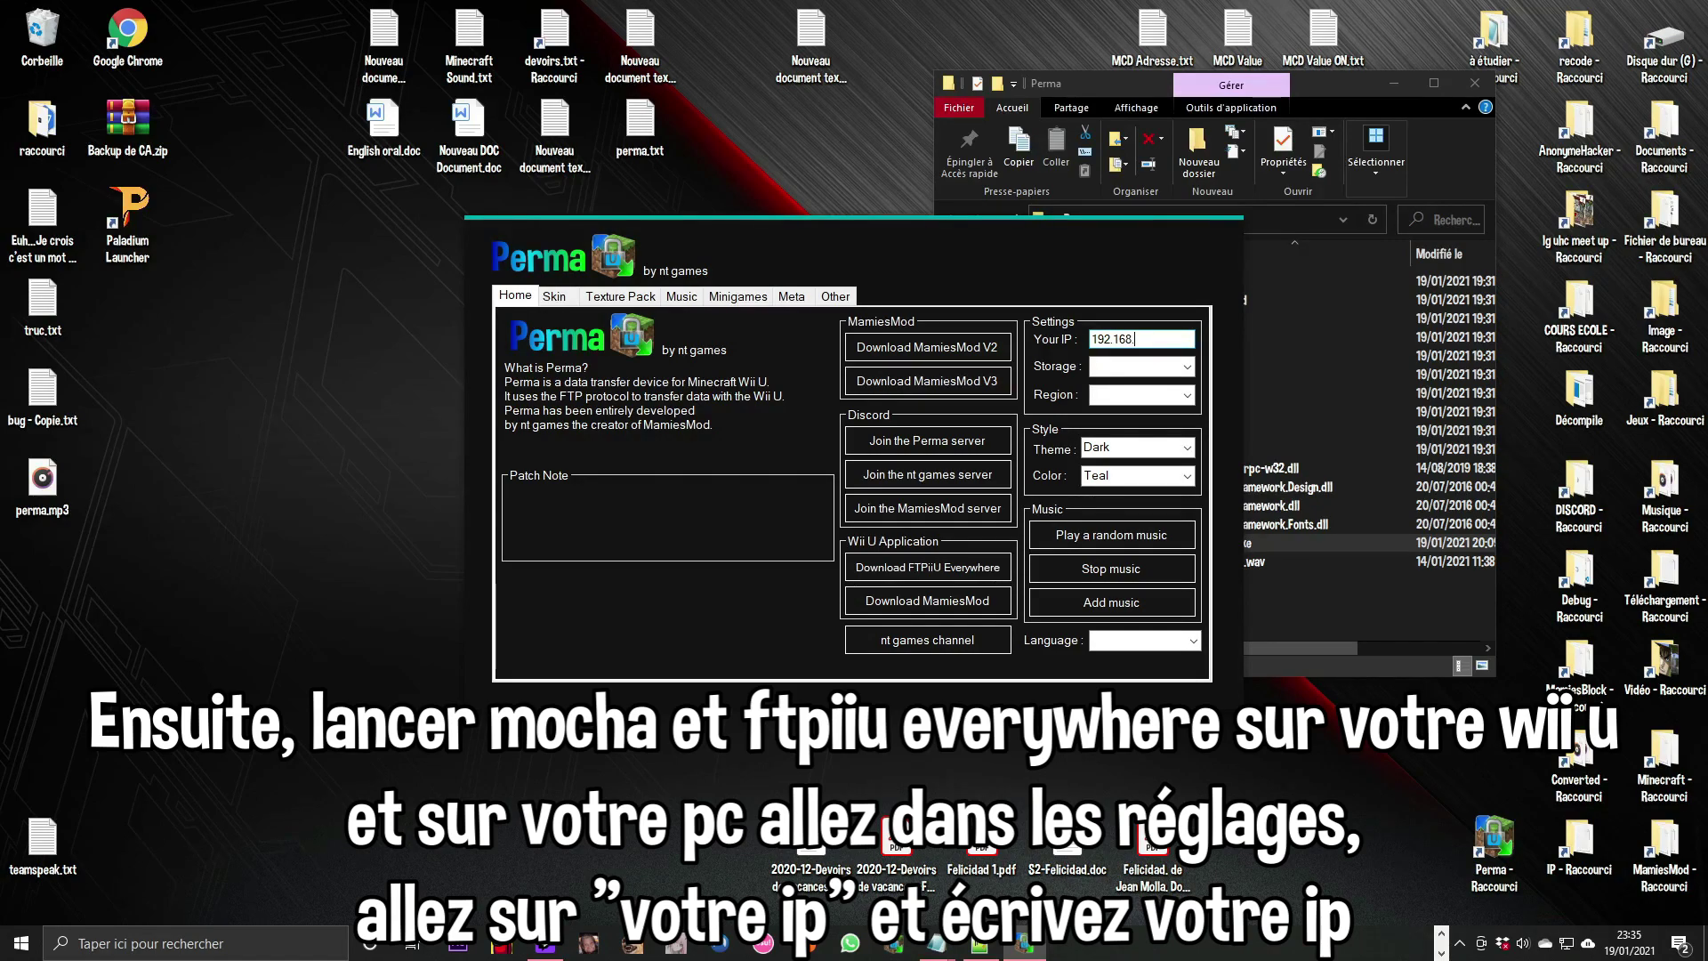
type("48")
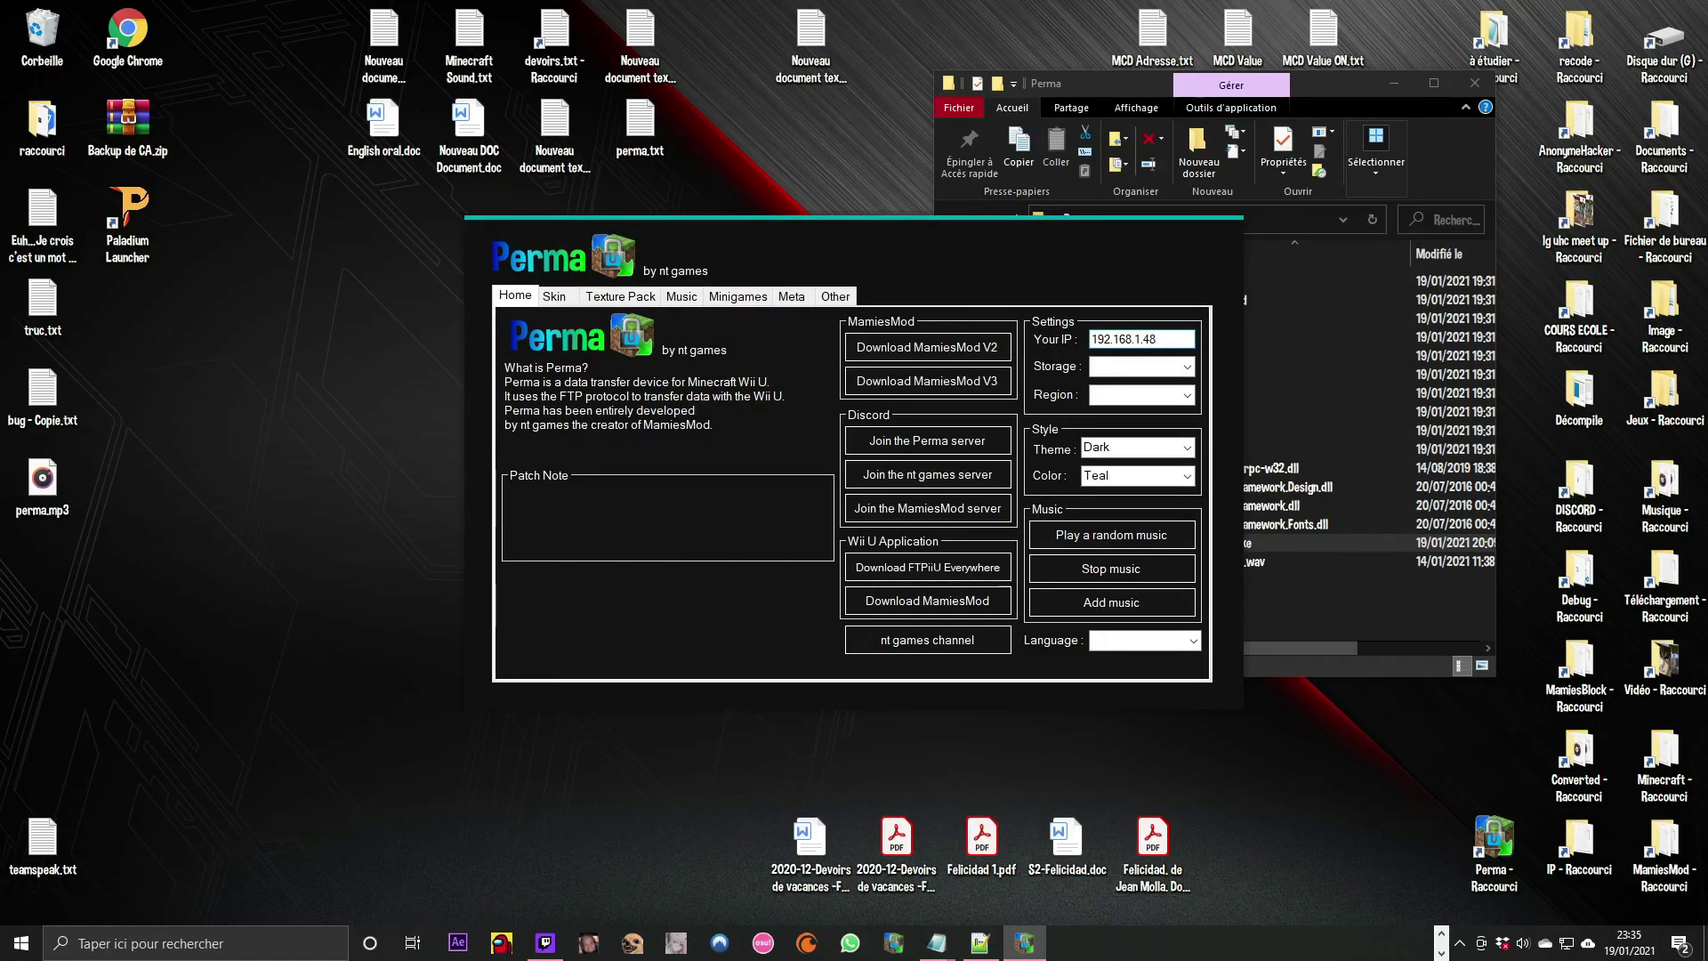
Step: Set the storage location to USB and the region to Japanese
left_click(1187, 367)
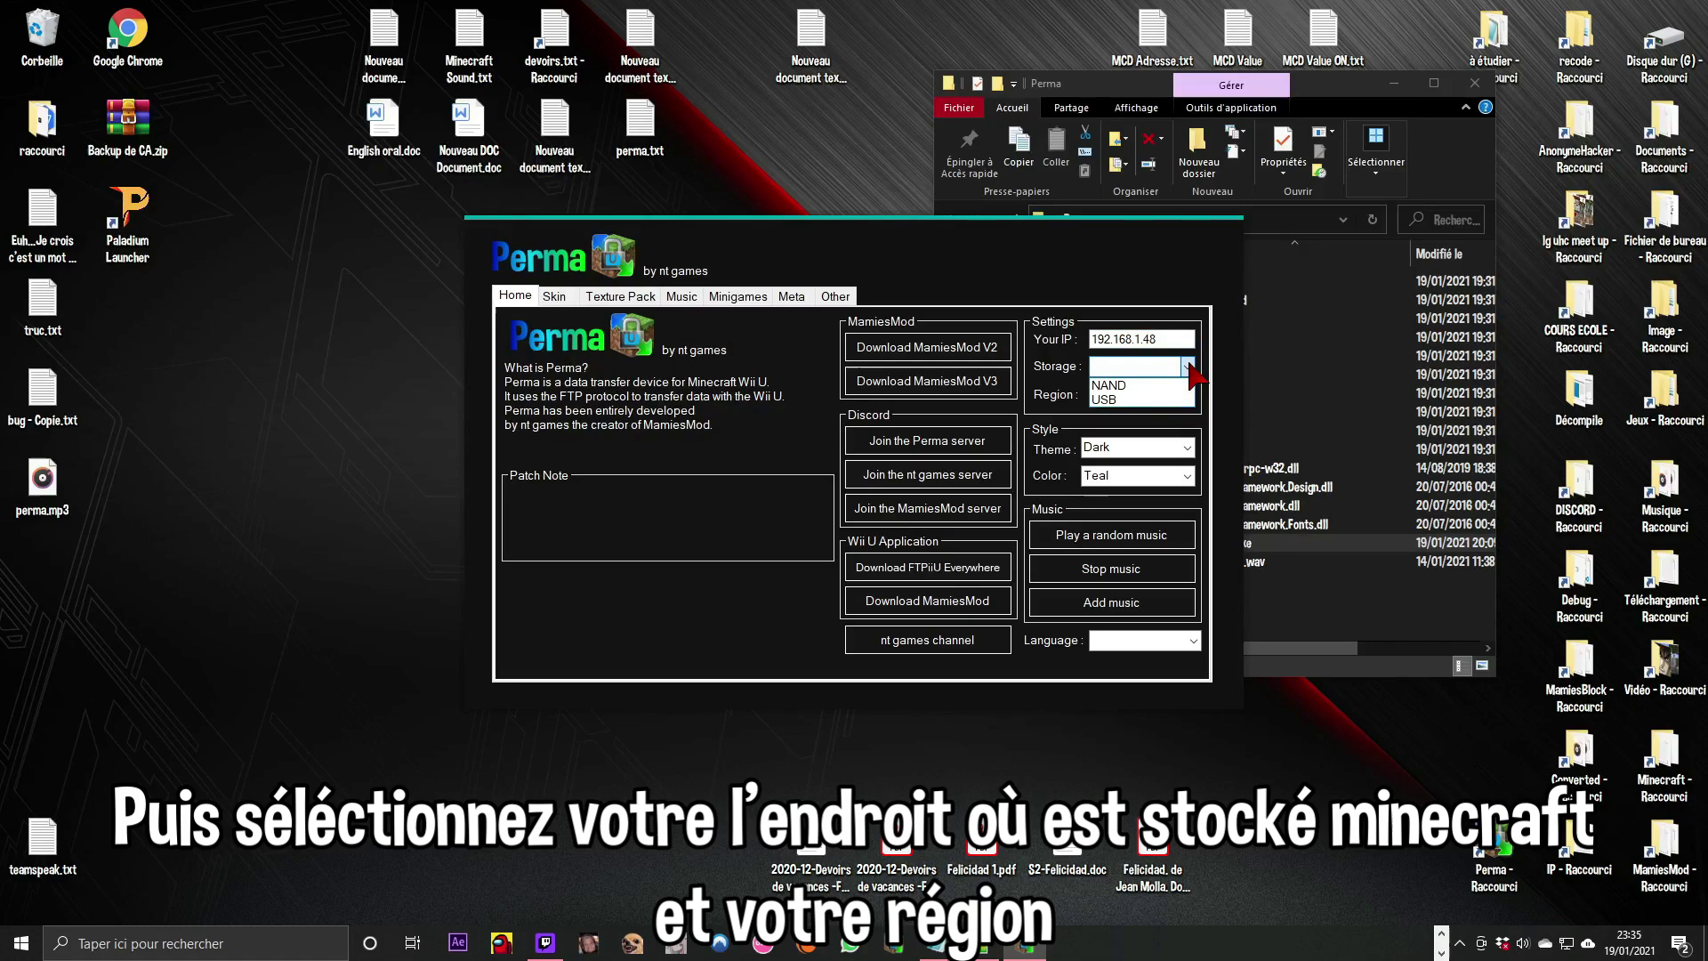
left_click(1108, 399)
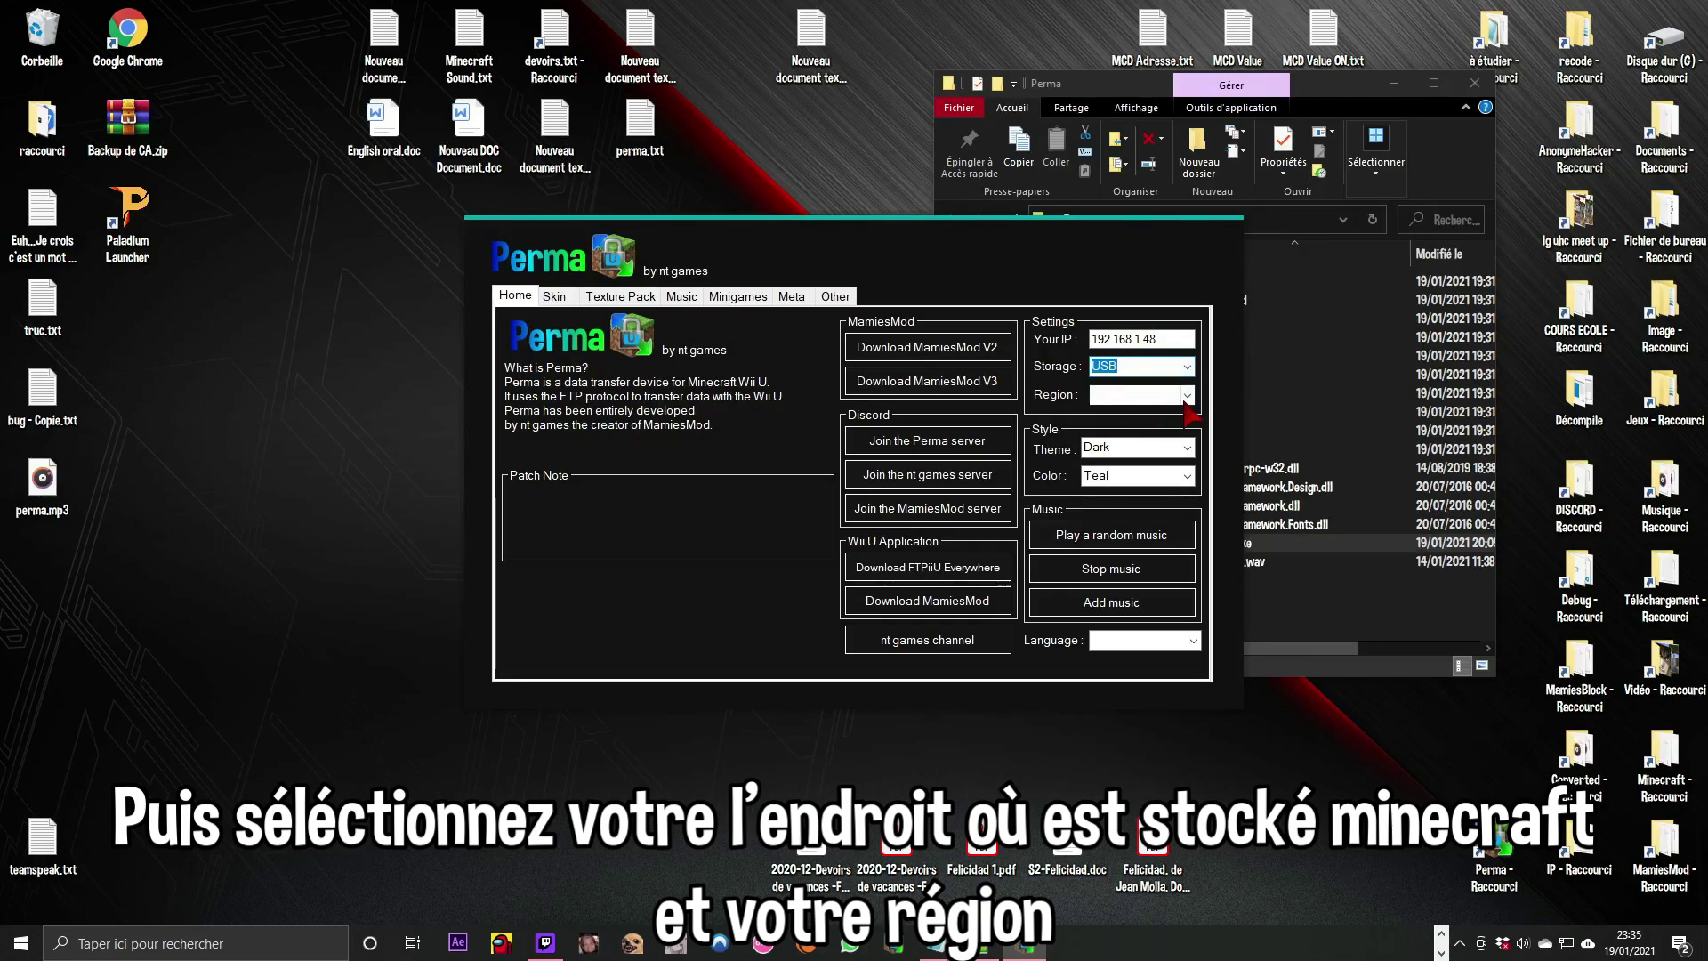
left_click(1188, 398)
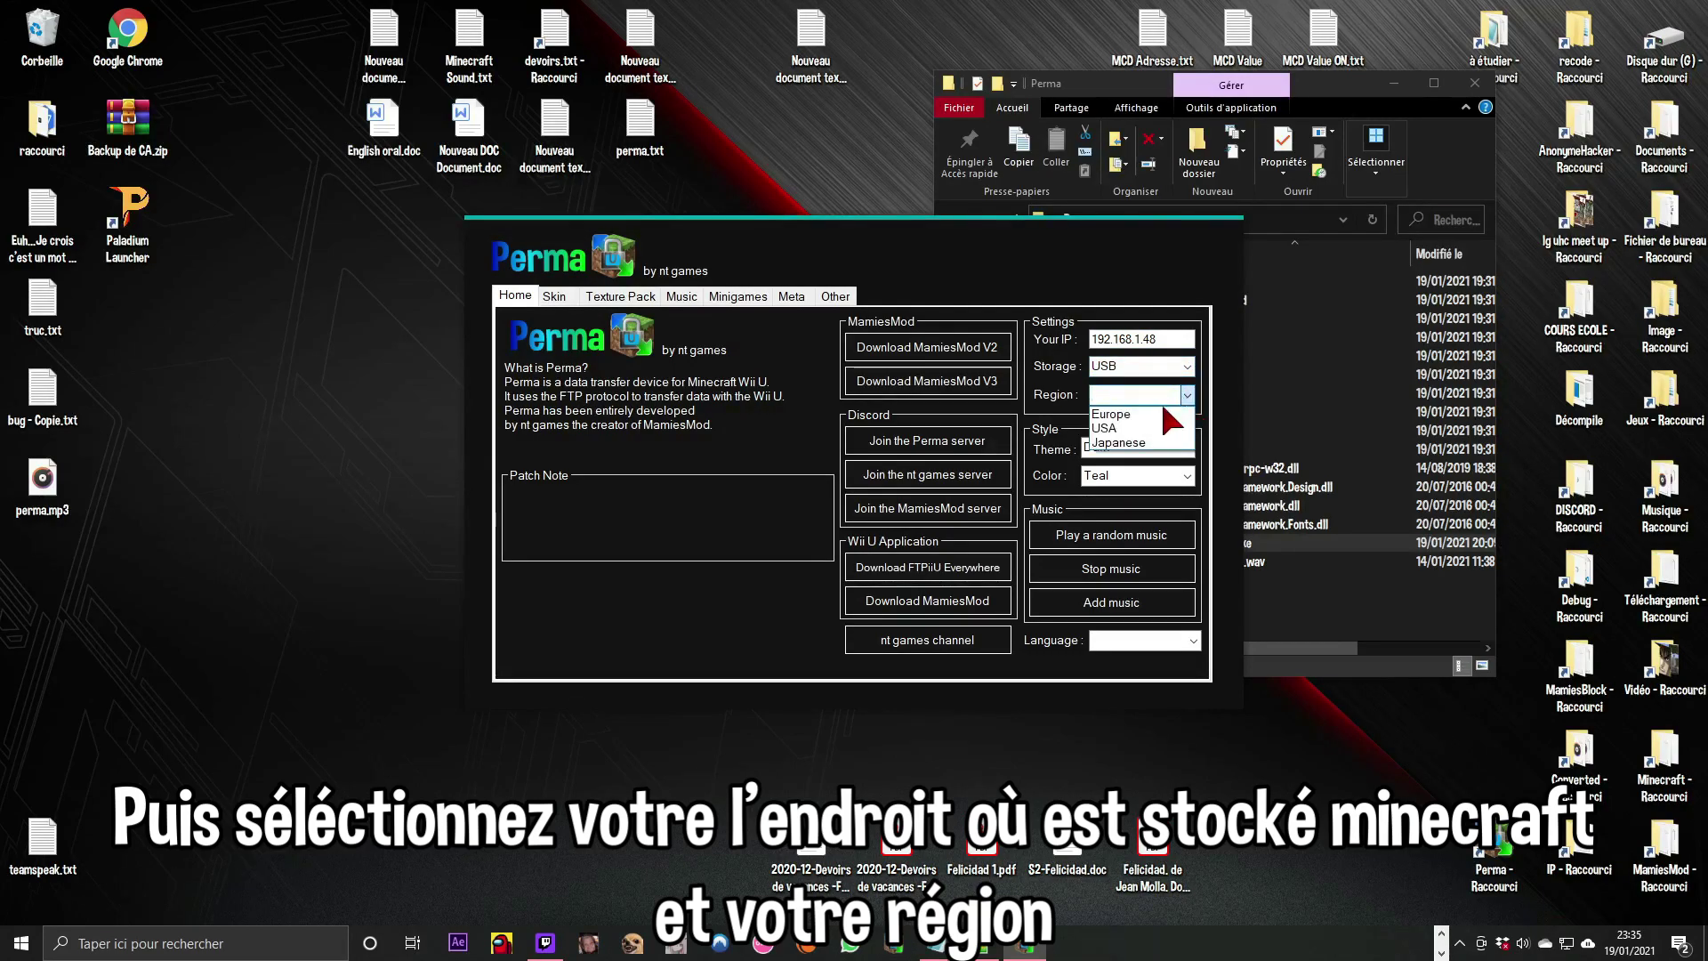
left_click(1122, 443)
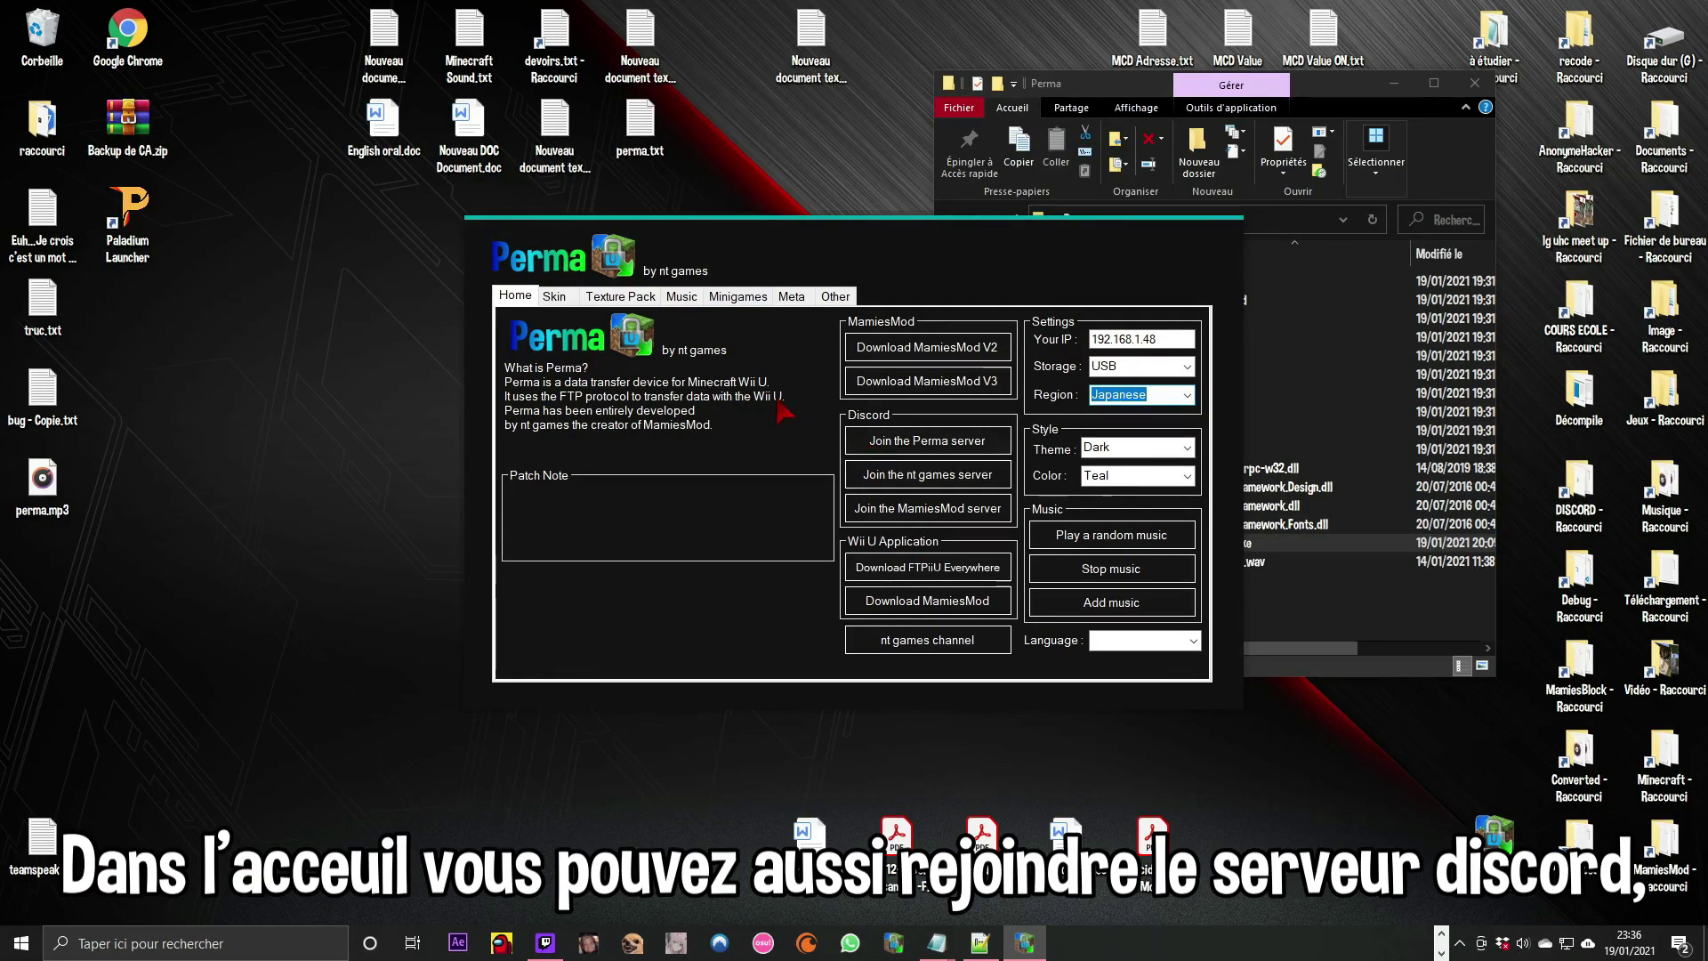
Step: Open the Perma Discord server, the nt games channel and the MamiesMod V2 video
left_click(926, 440)
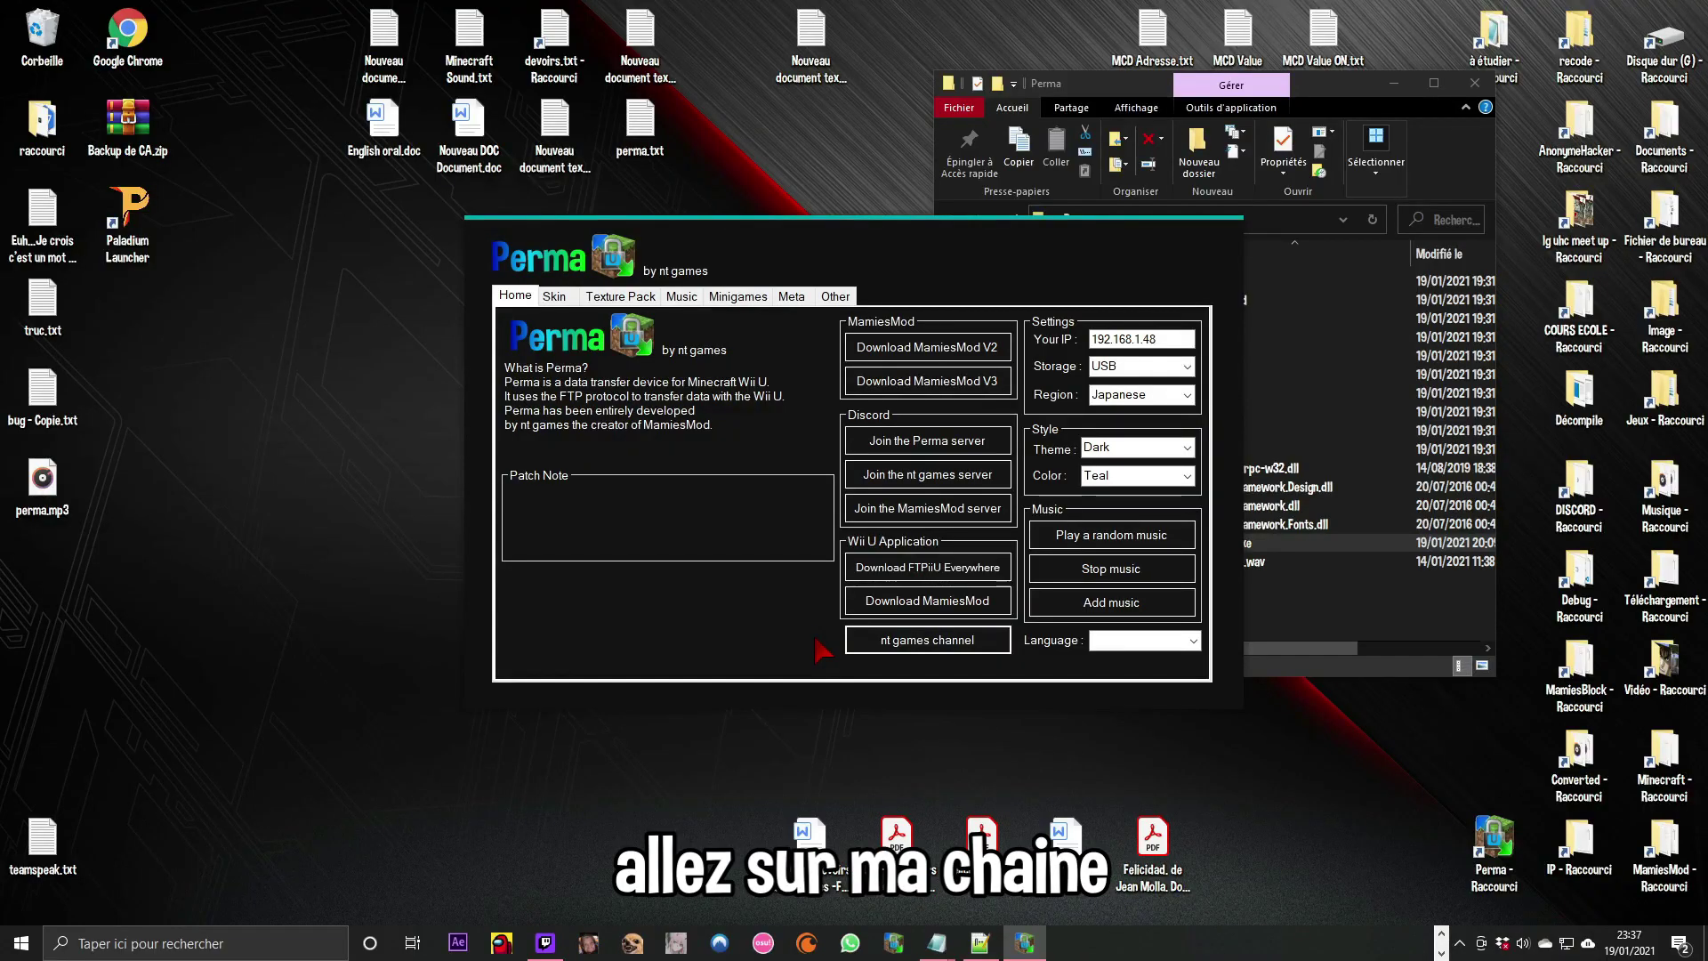
left_click(868, 652)
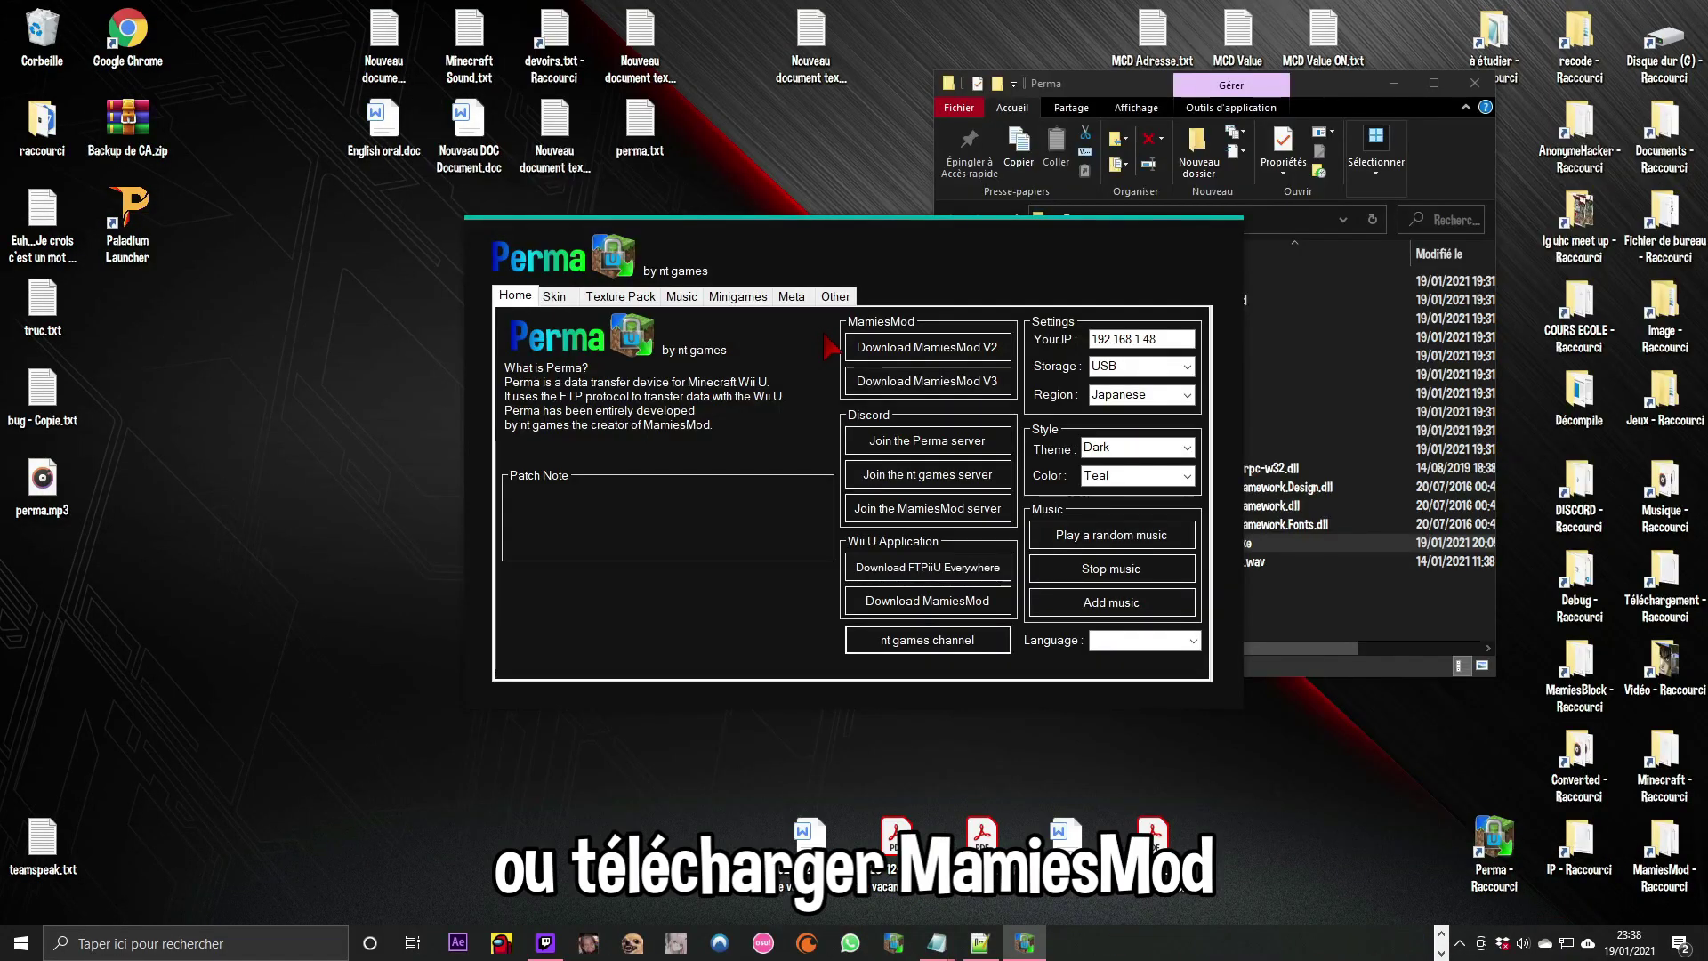
left_click(927, 348)
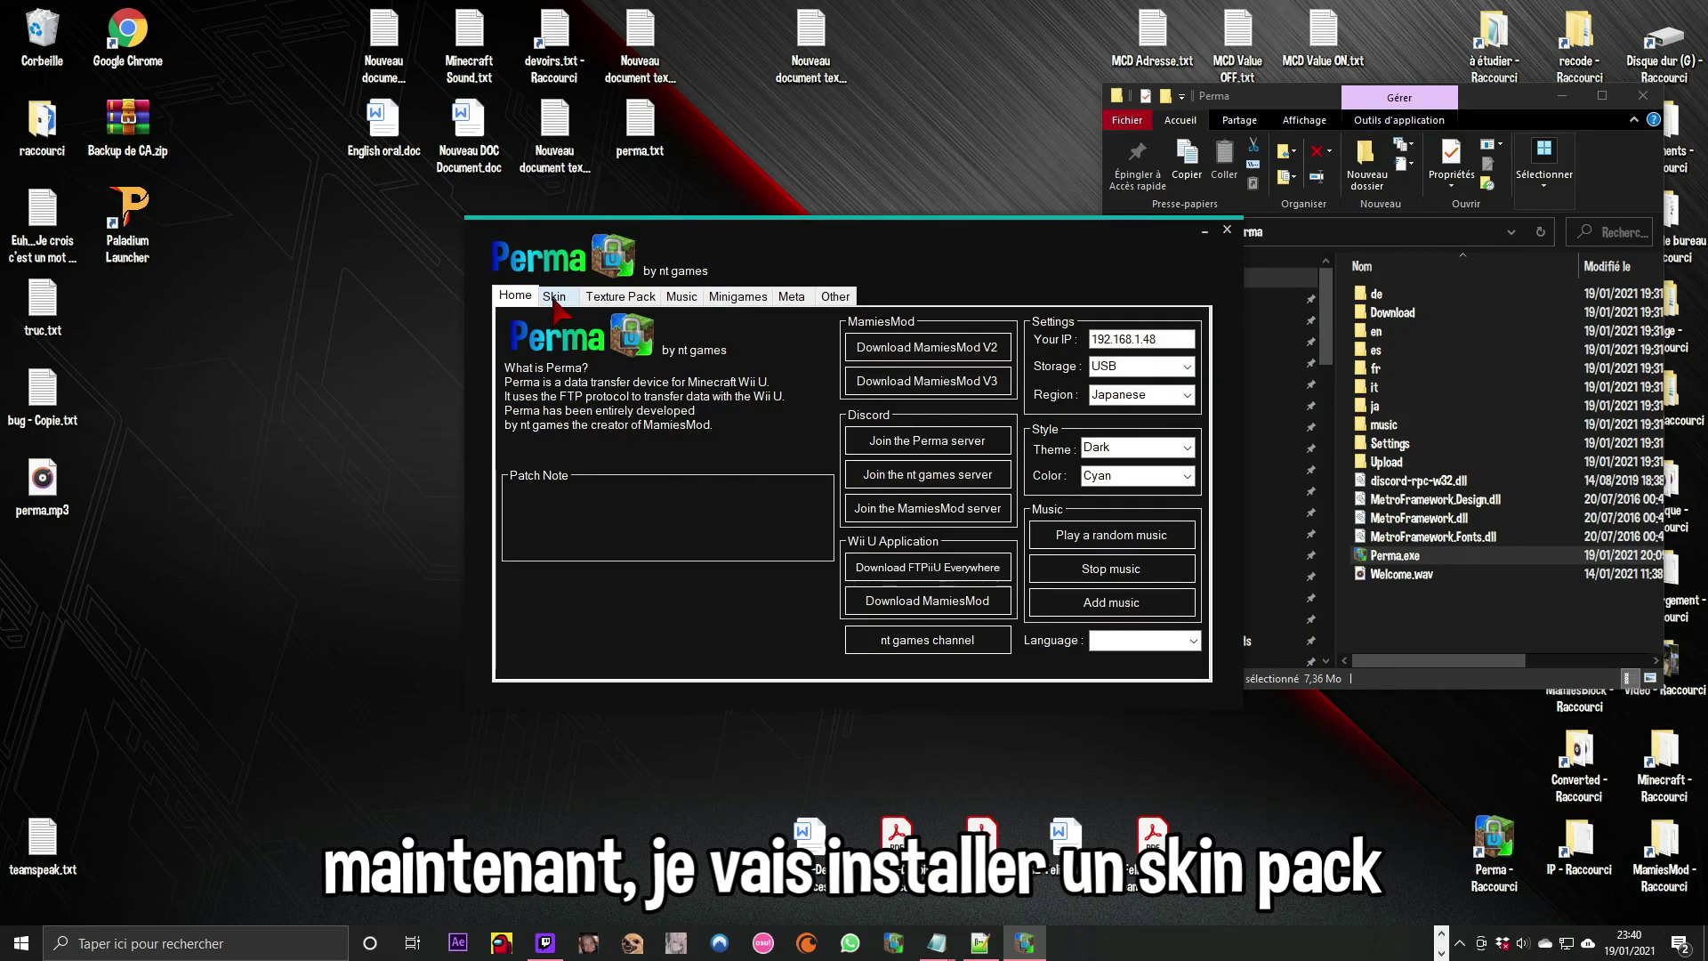
Step: Download the Battle And Beasts skin pack and locate BattleAndBeasts.pck in the Download folder
left_click(553, 296)
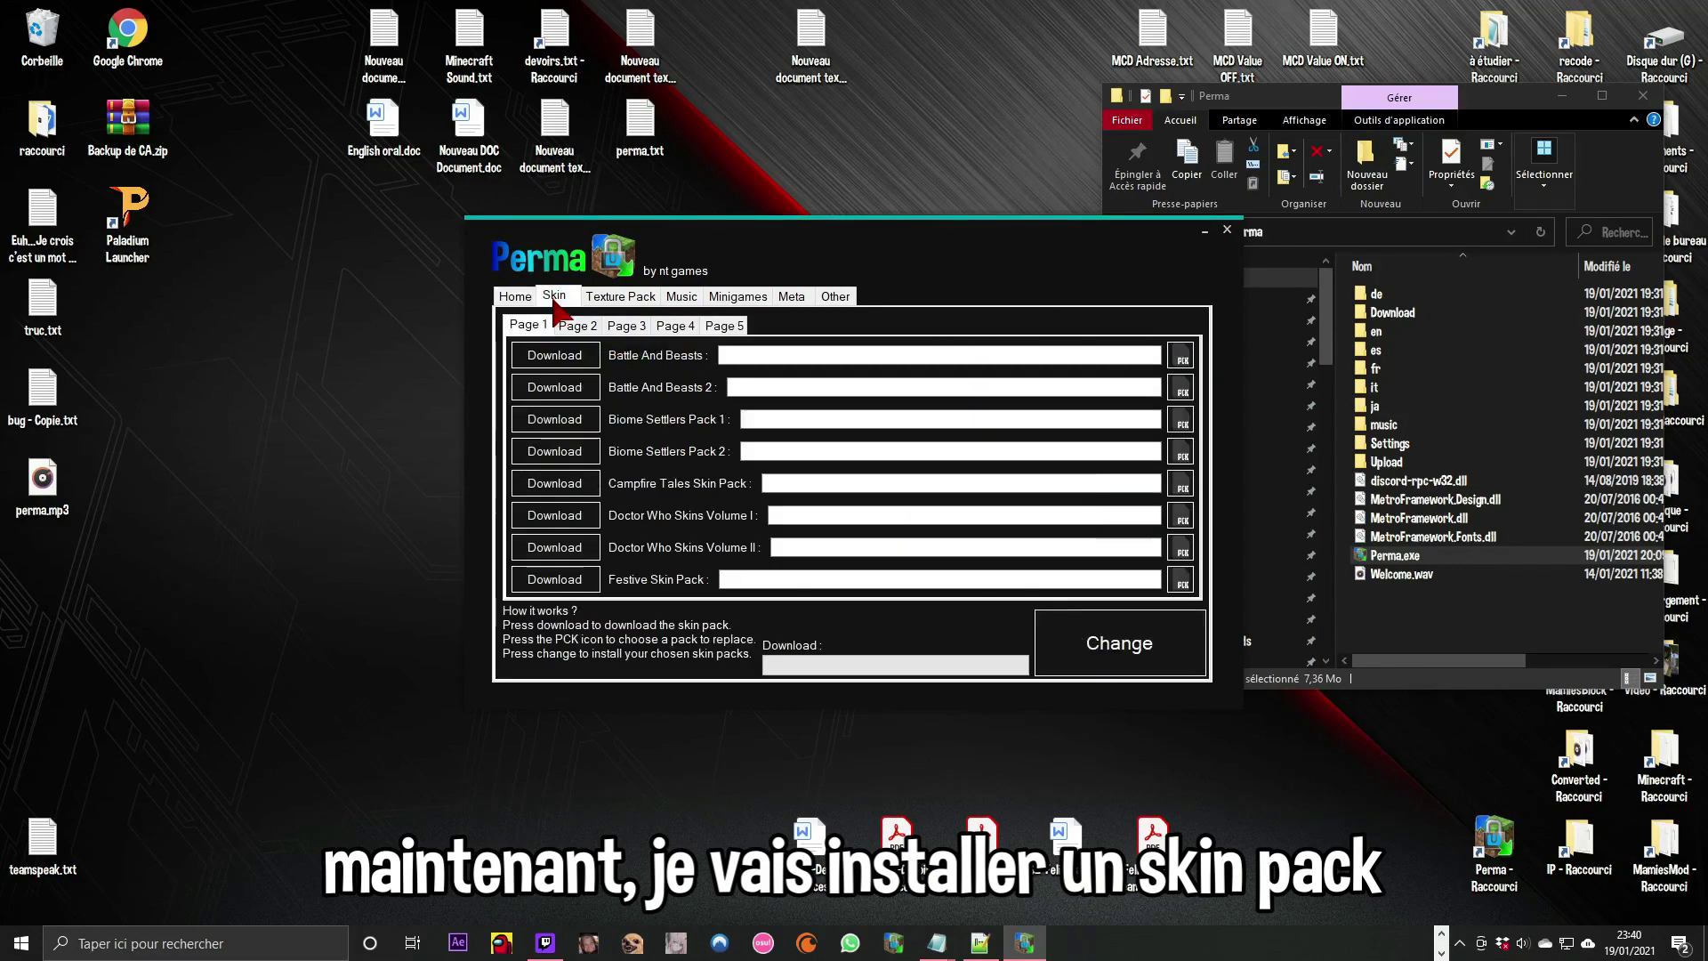
left_click(554, 355)
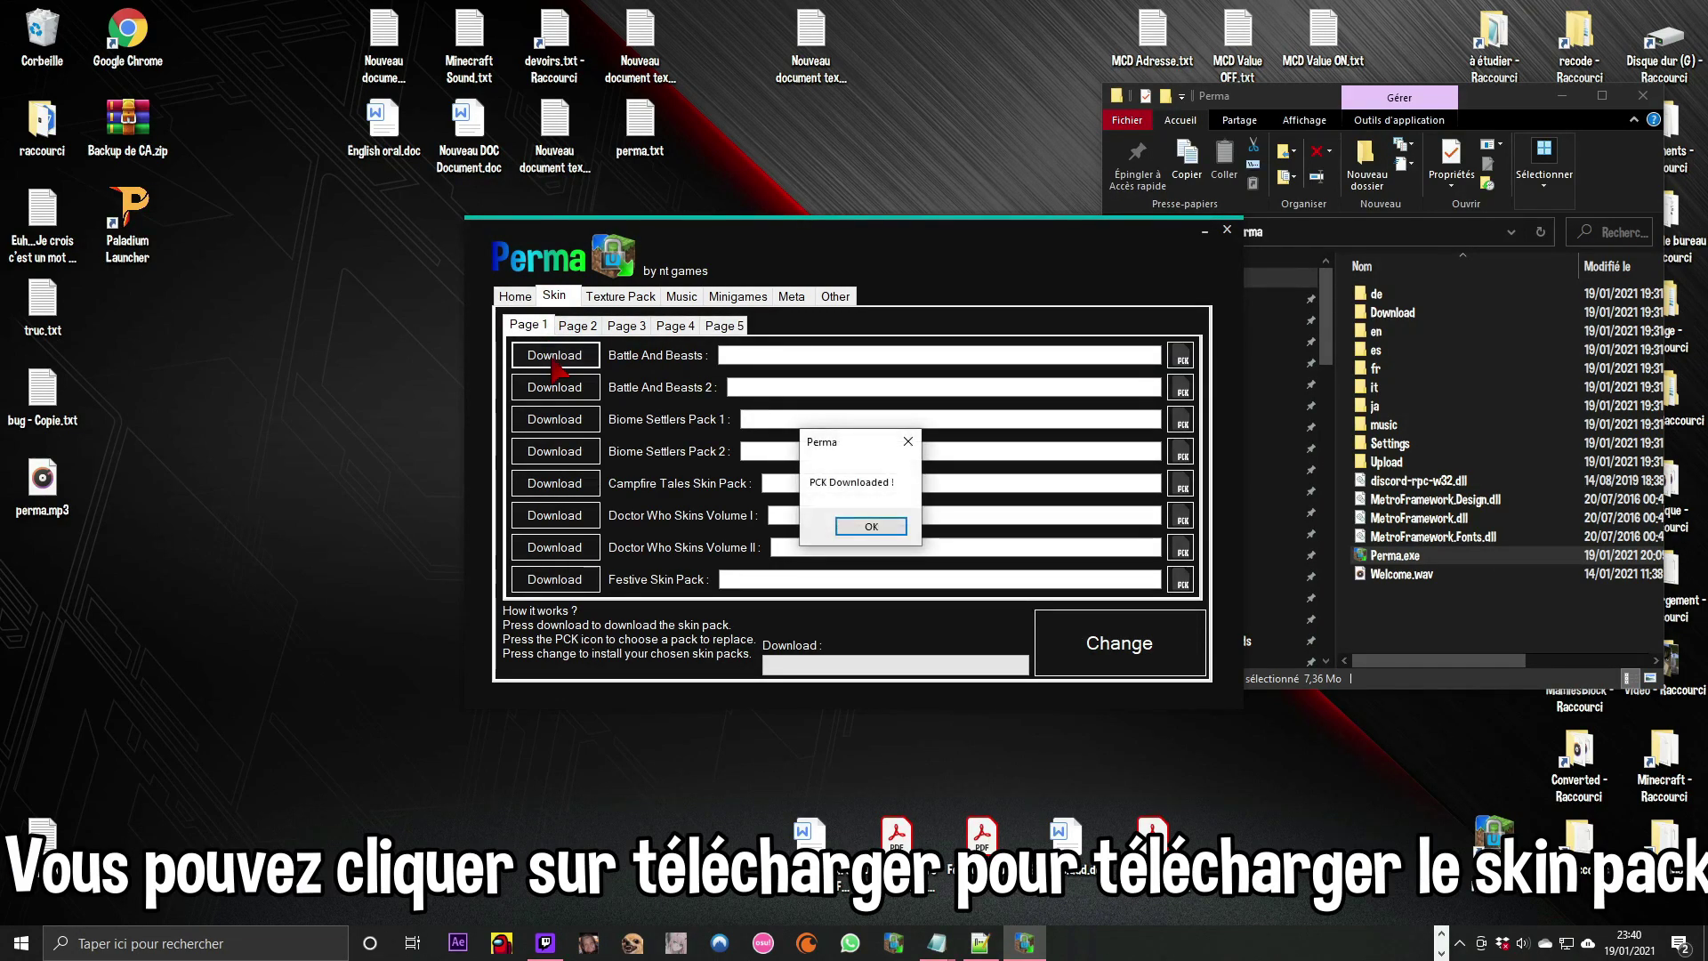
left_click(871, 531)
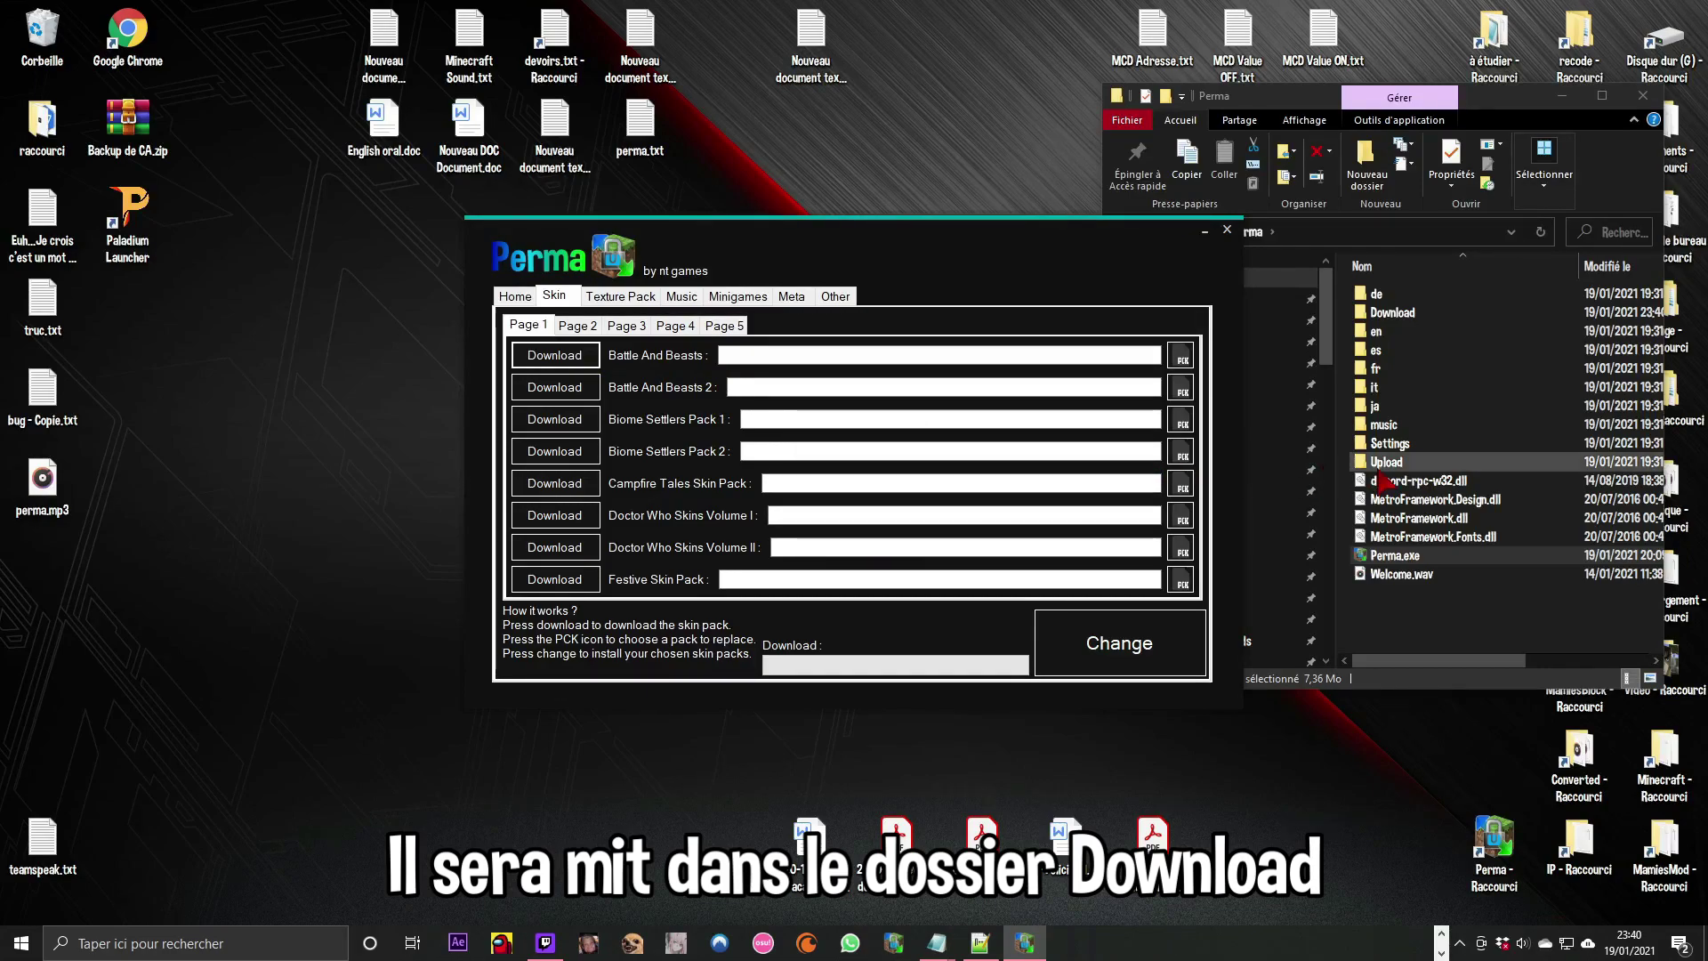
double_click(1392, 312)
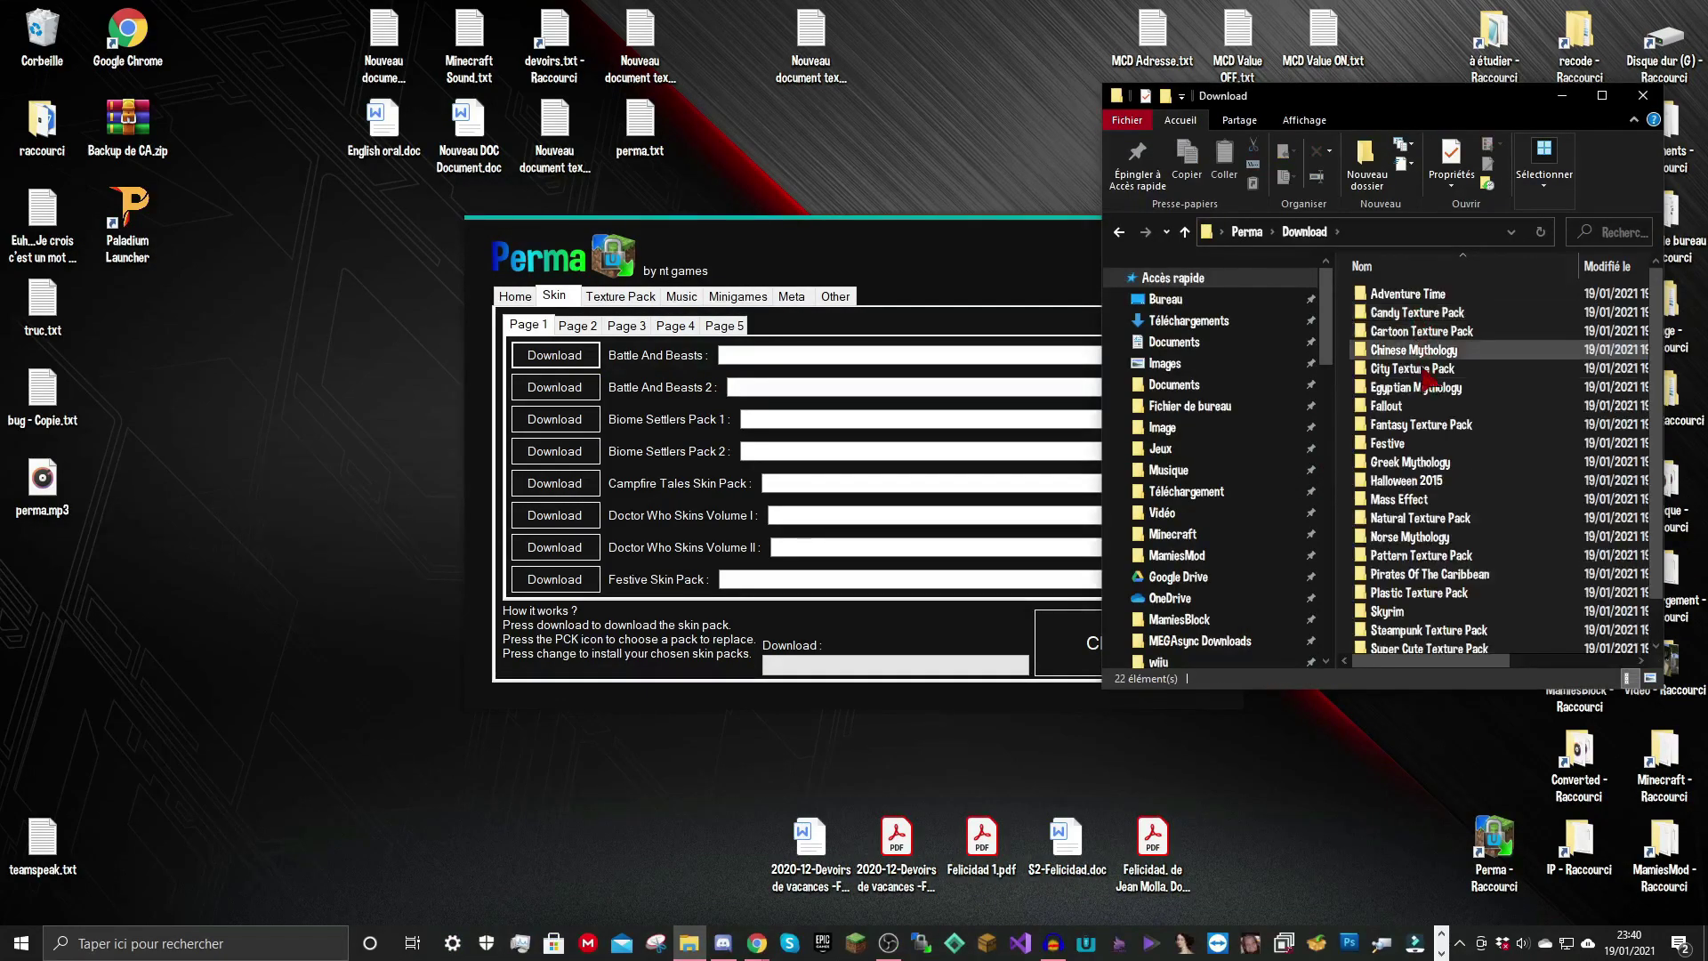
scroll(1417, 536, "down", 2)
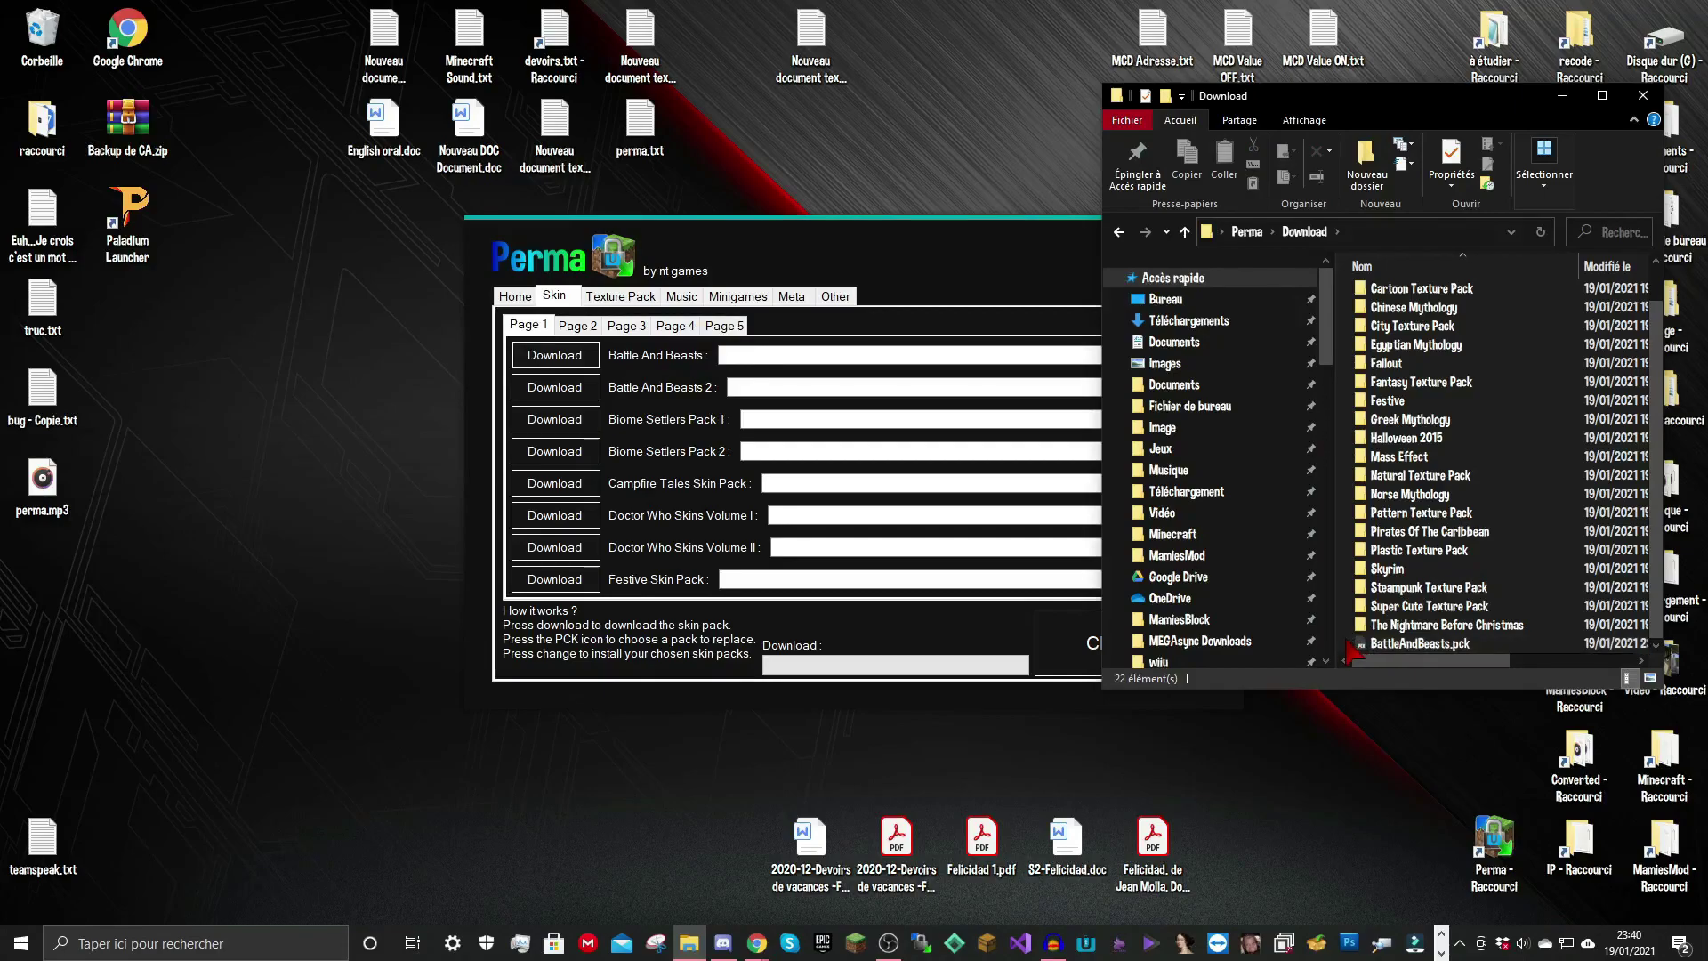
left_click(1416, 645)
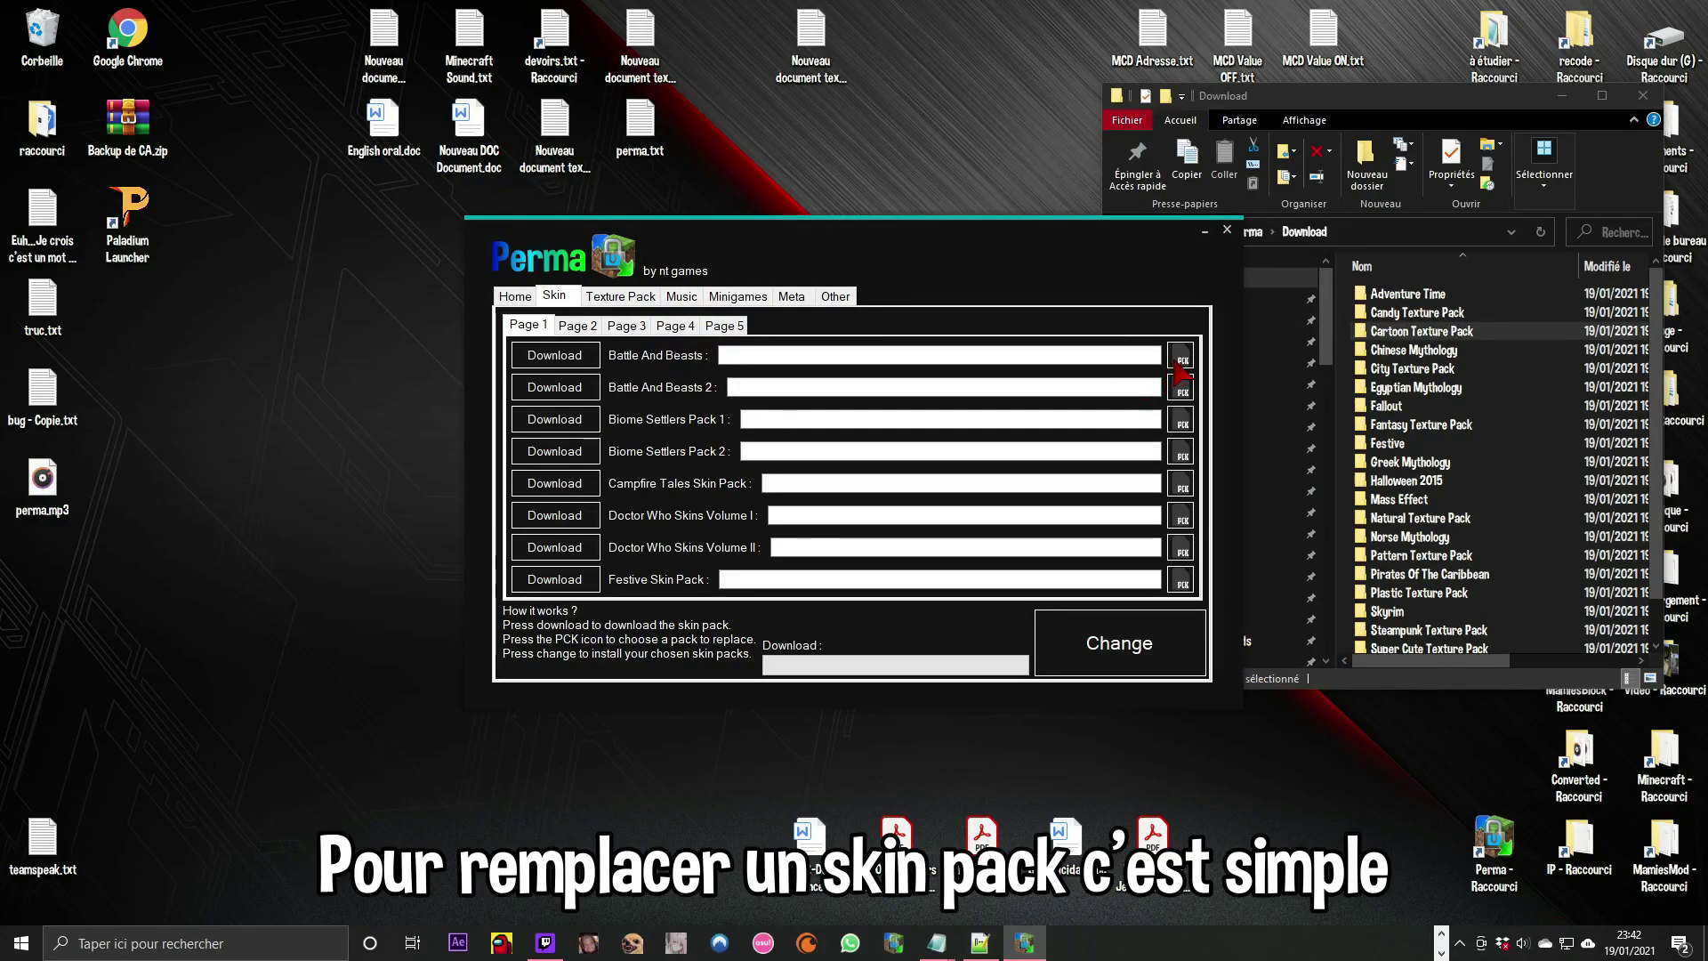
Step: Replace Battle And Beasts with a custom .pck file and confirm the change
left_click(1183, 358)
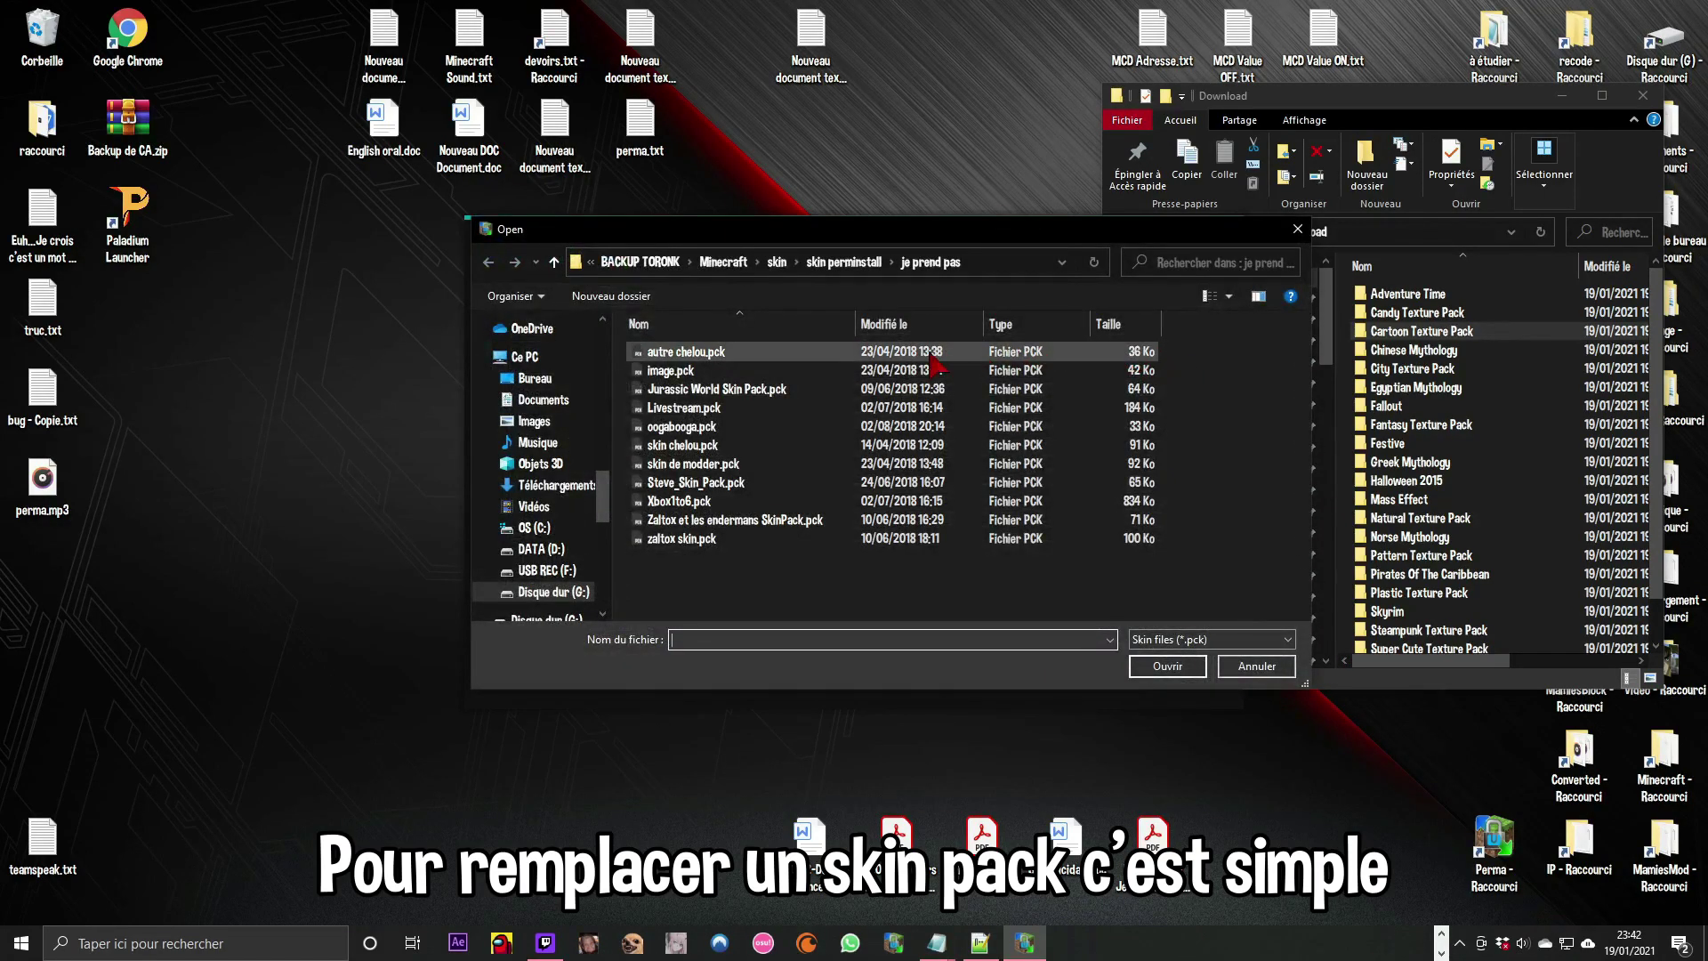
double_click(798, 390)
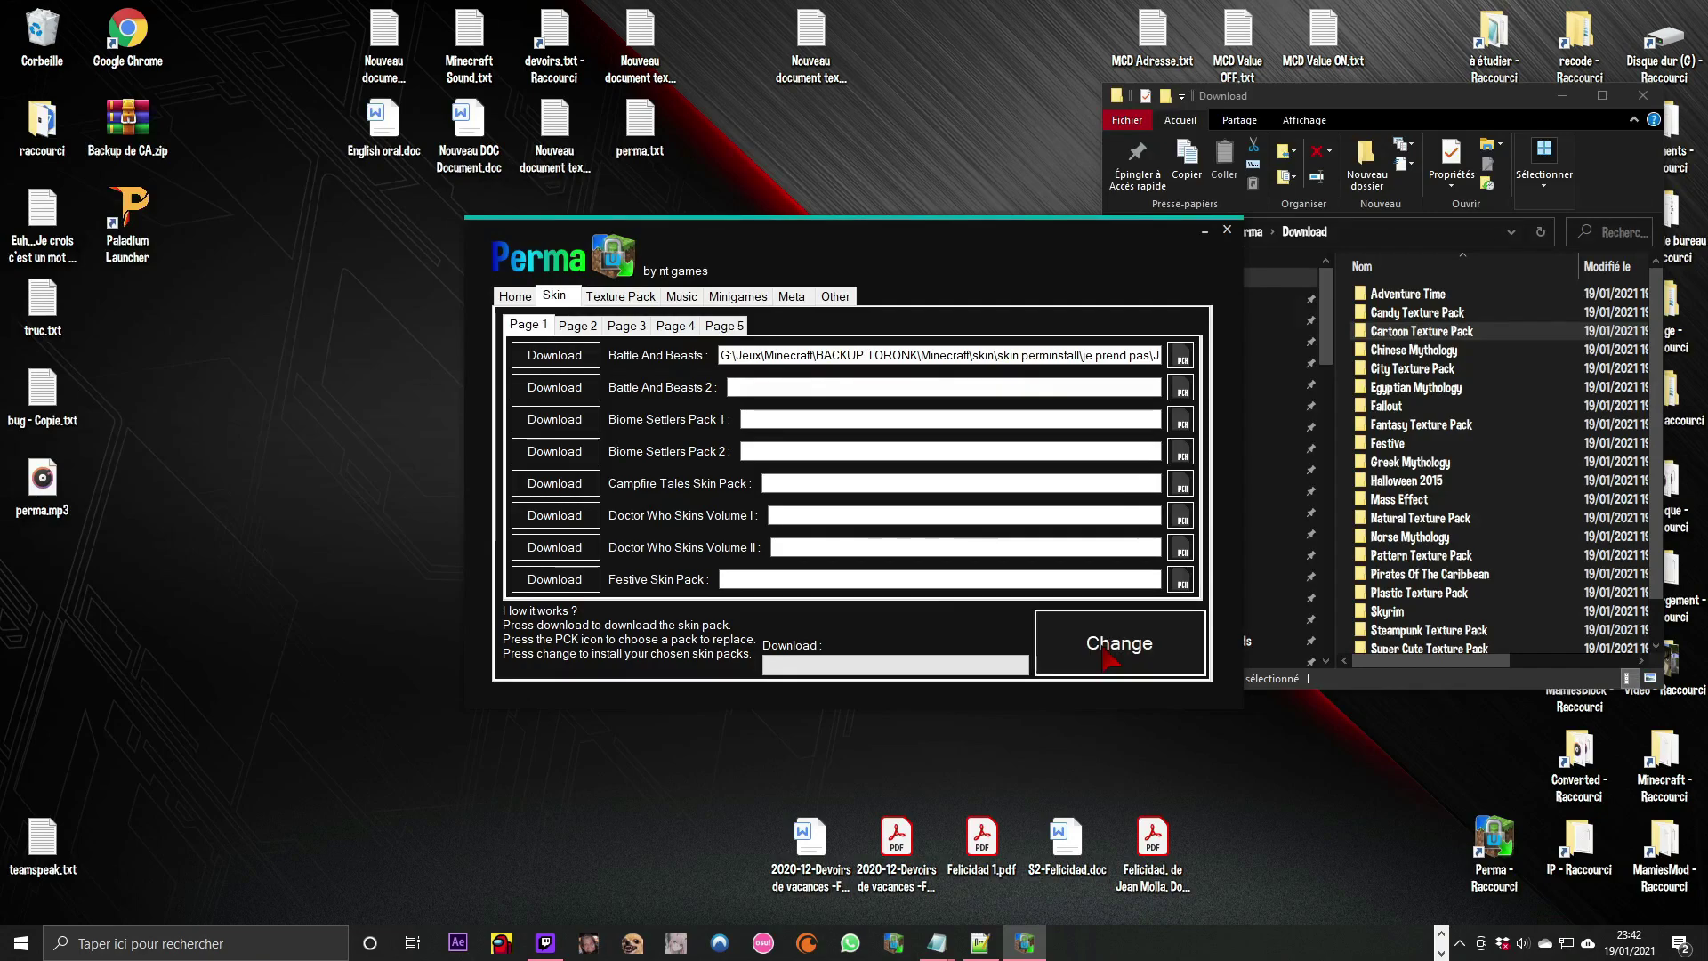
left_click(1111, 658)
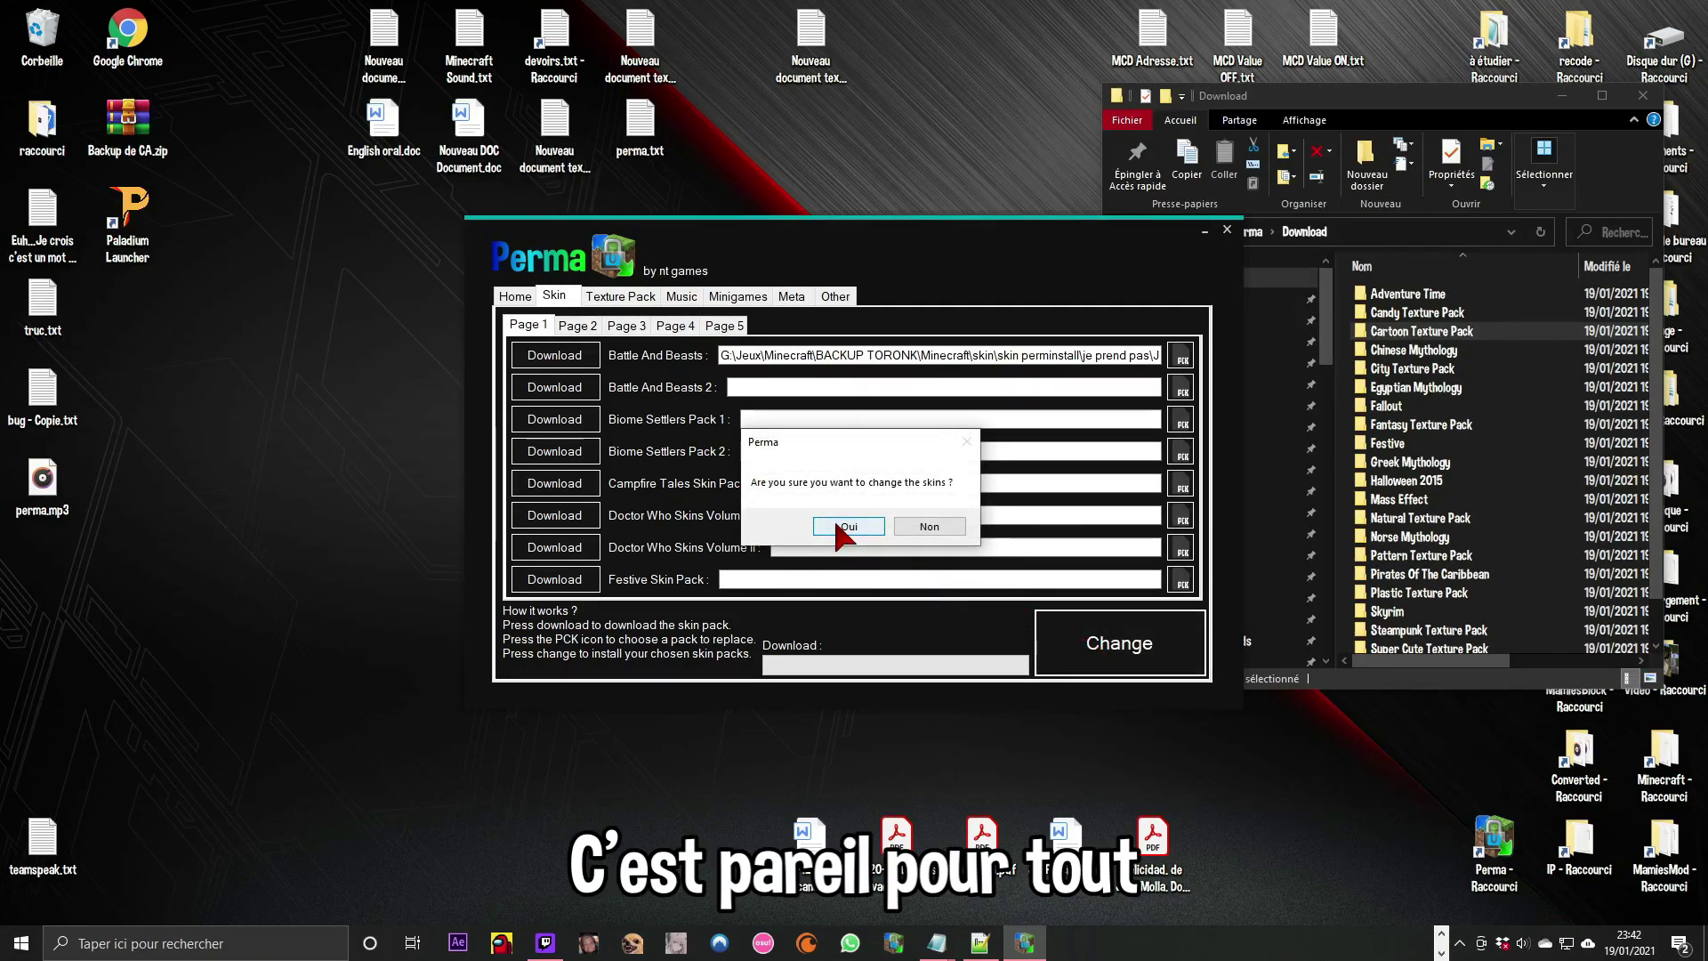
left_click(845, 530)
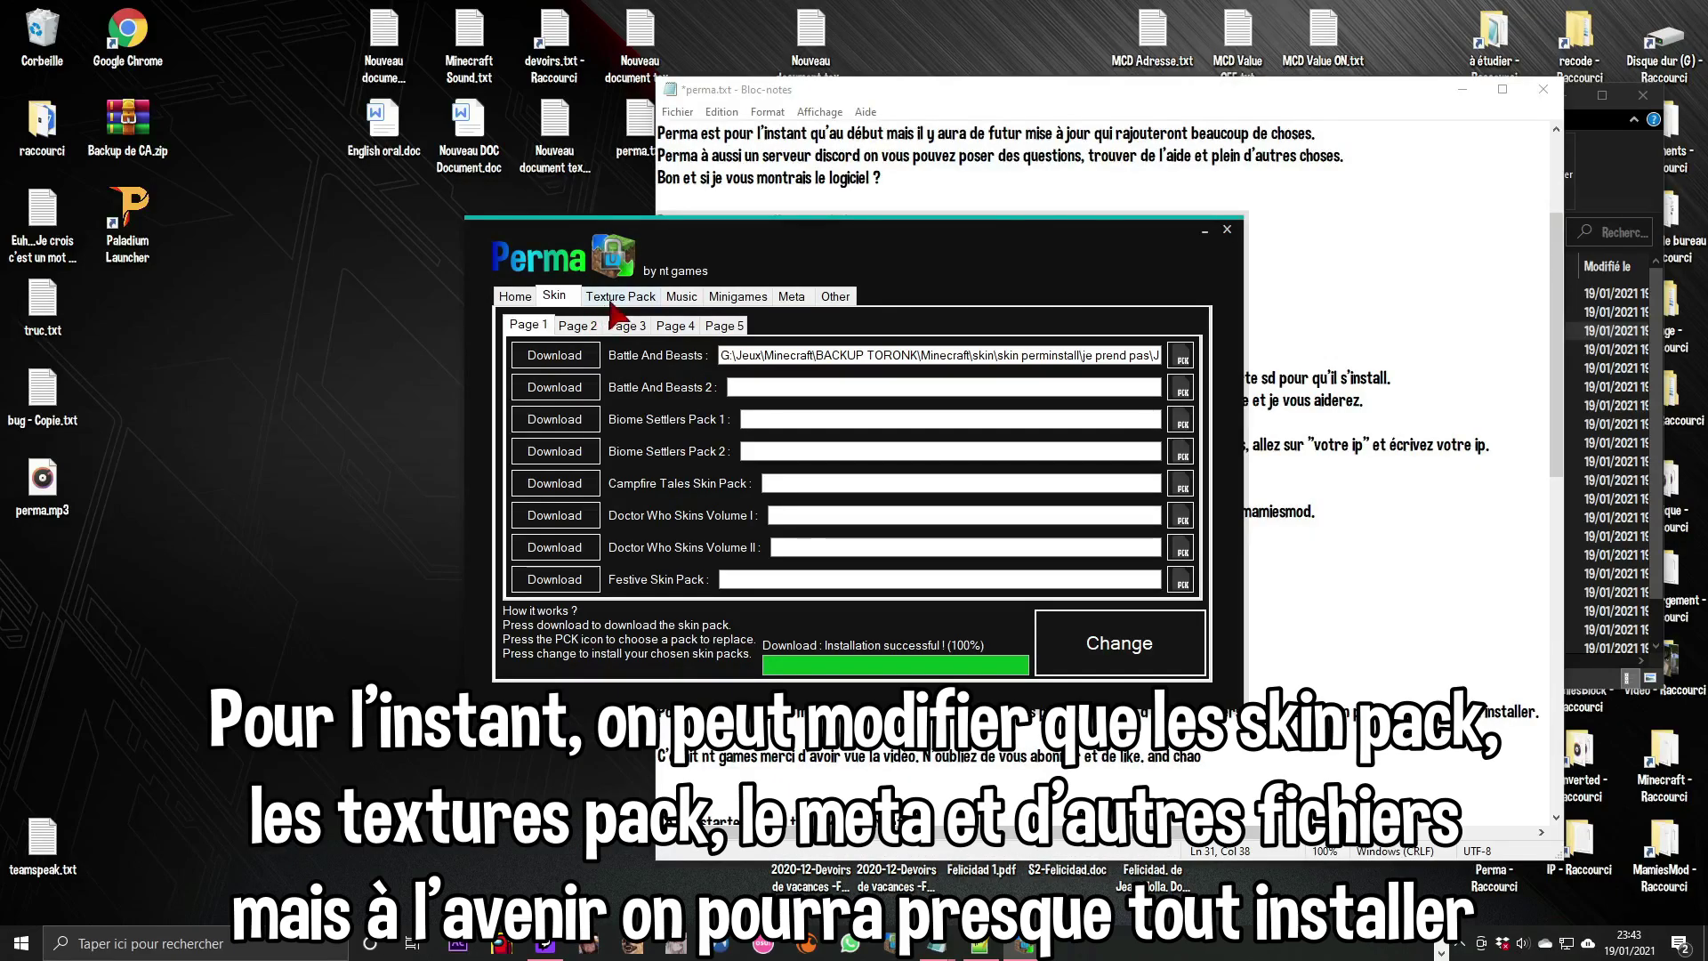
Step: Look through the Texture Pack, Meta and Other pages, ending on Texture Pack
left_click(620, 296)
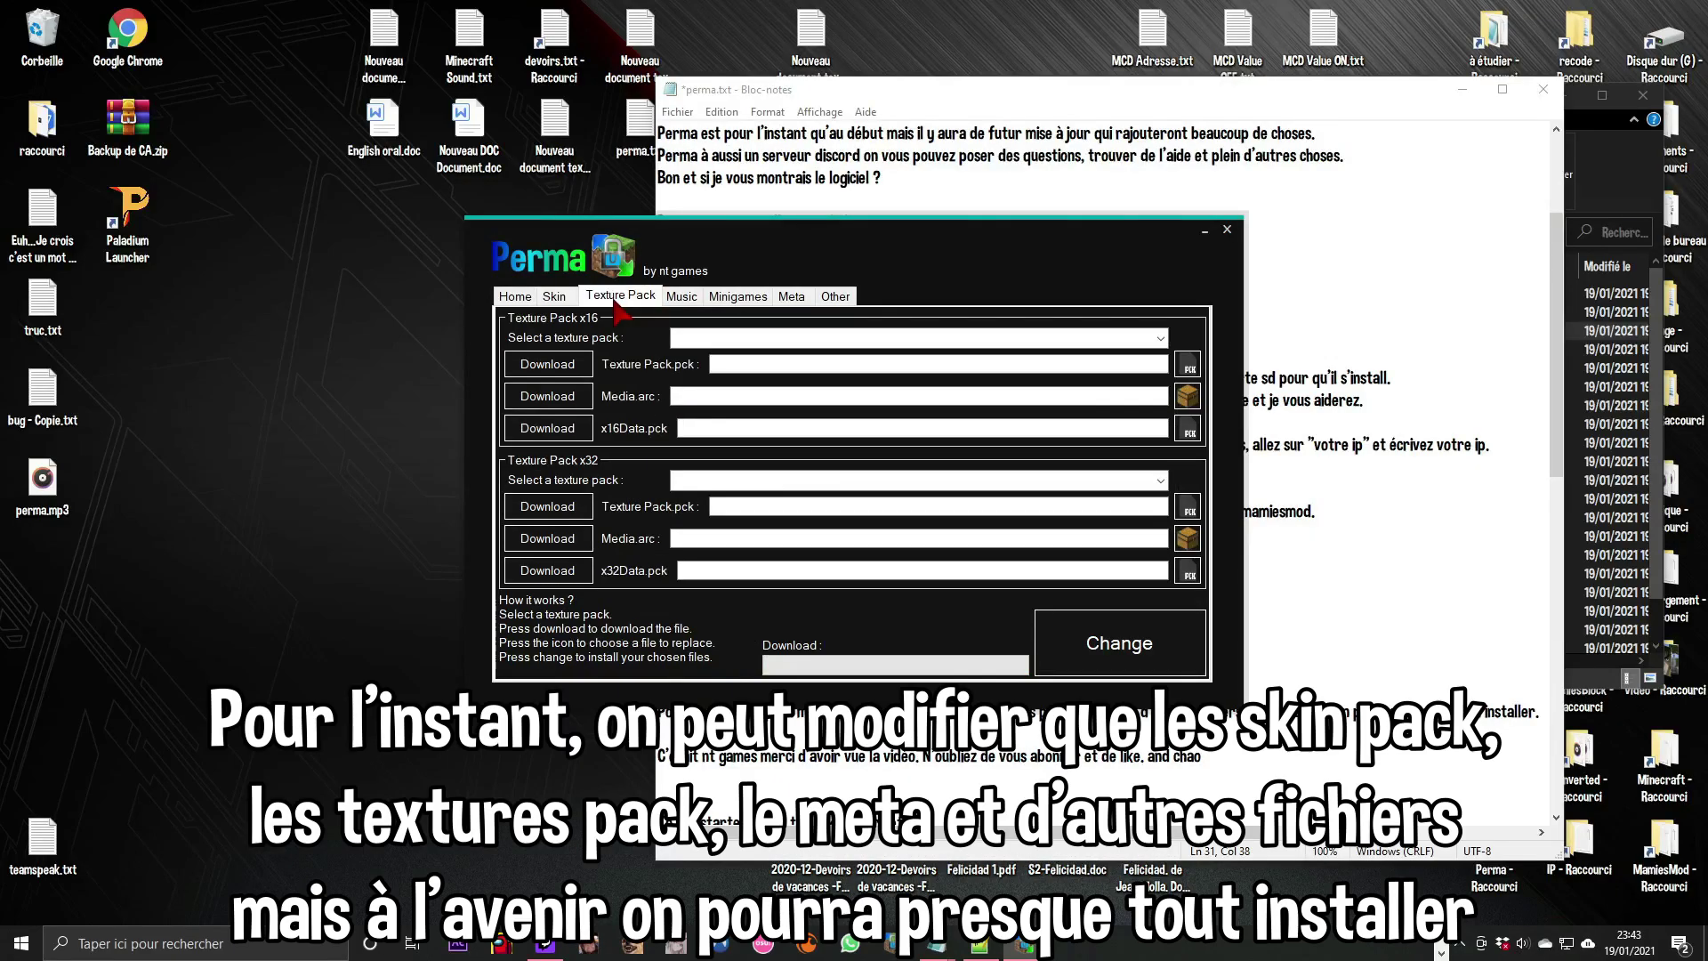
left_click(796, 296)
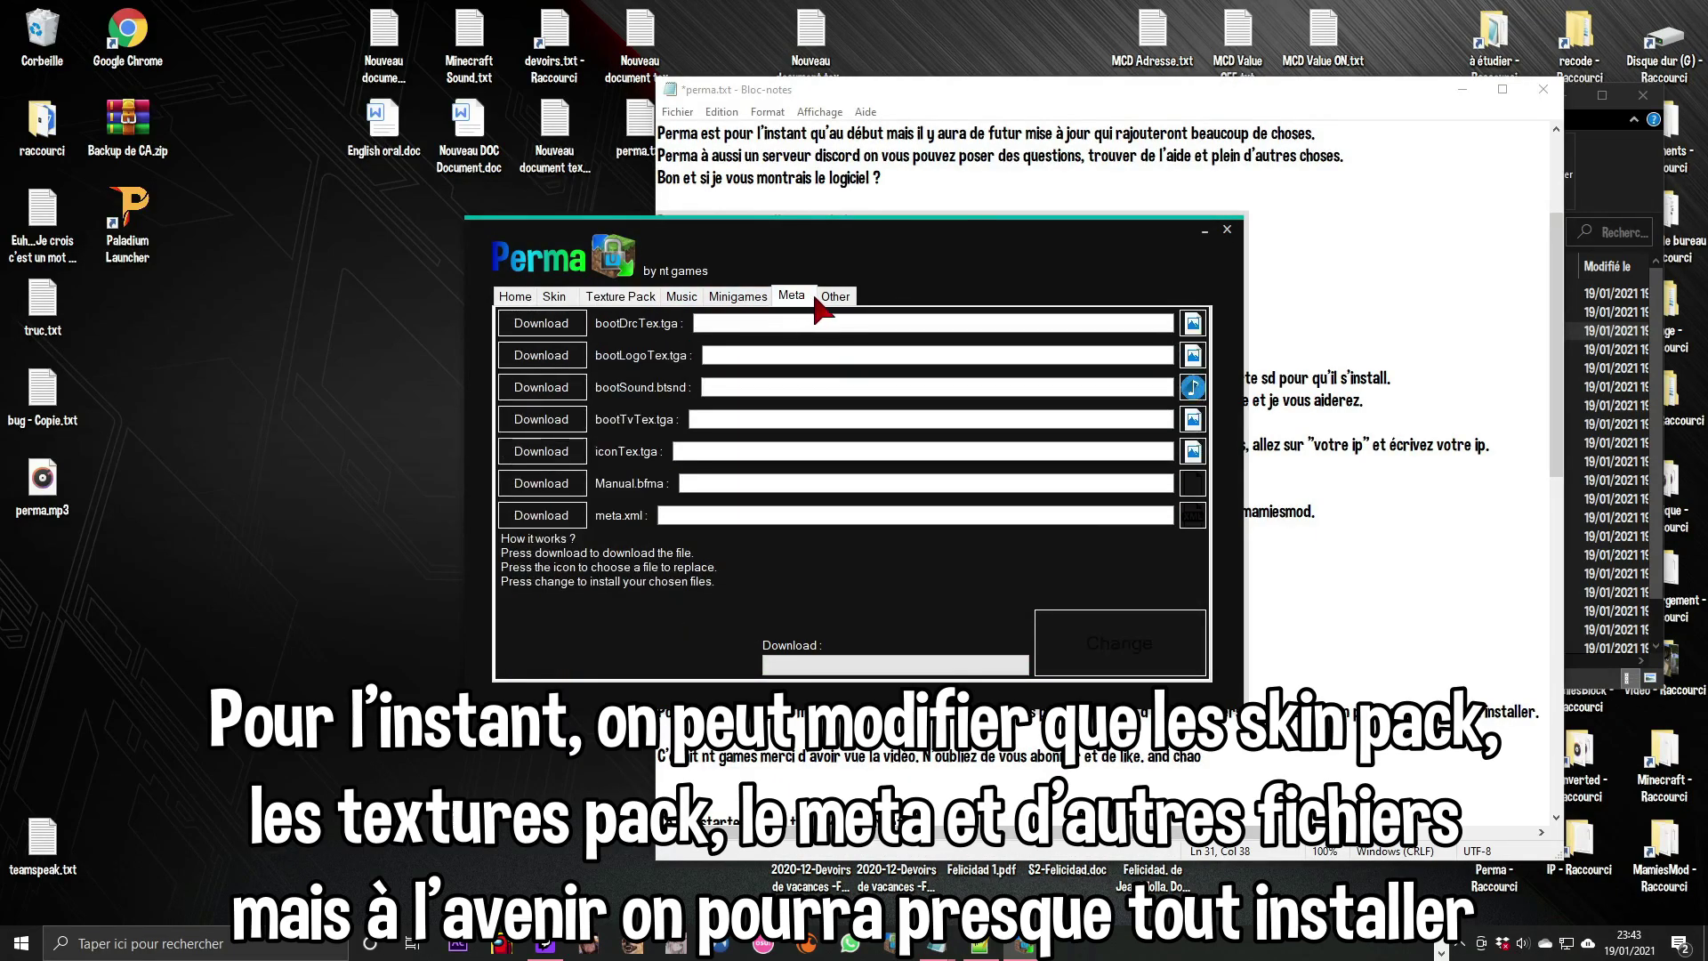
left_click(838, 296)
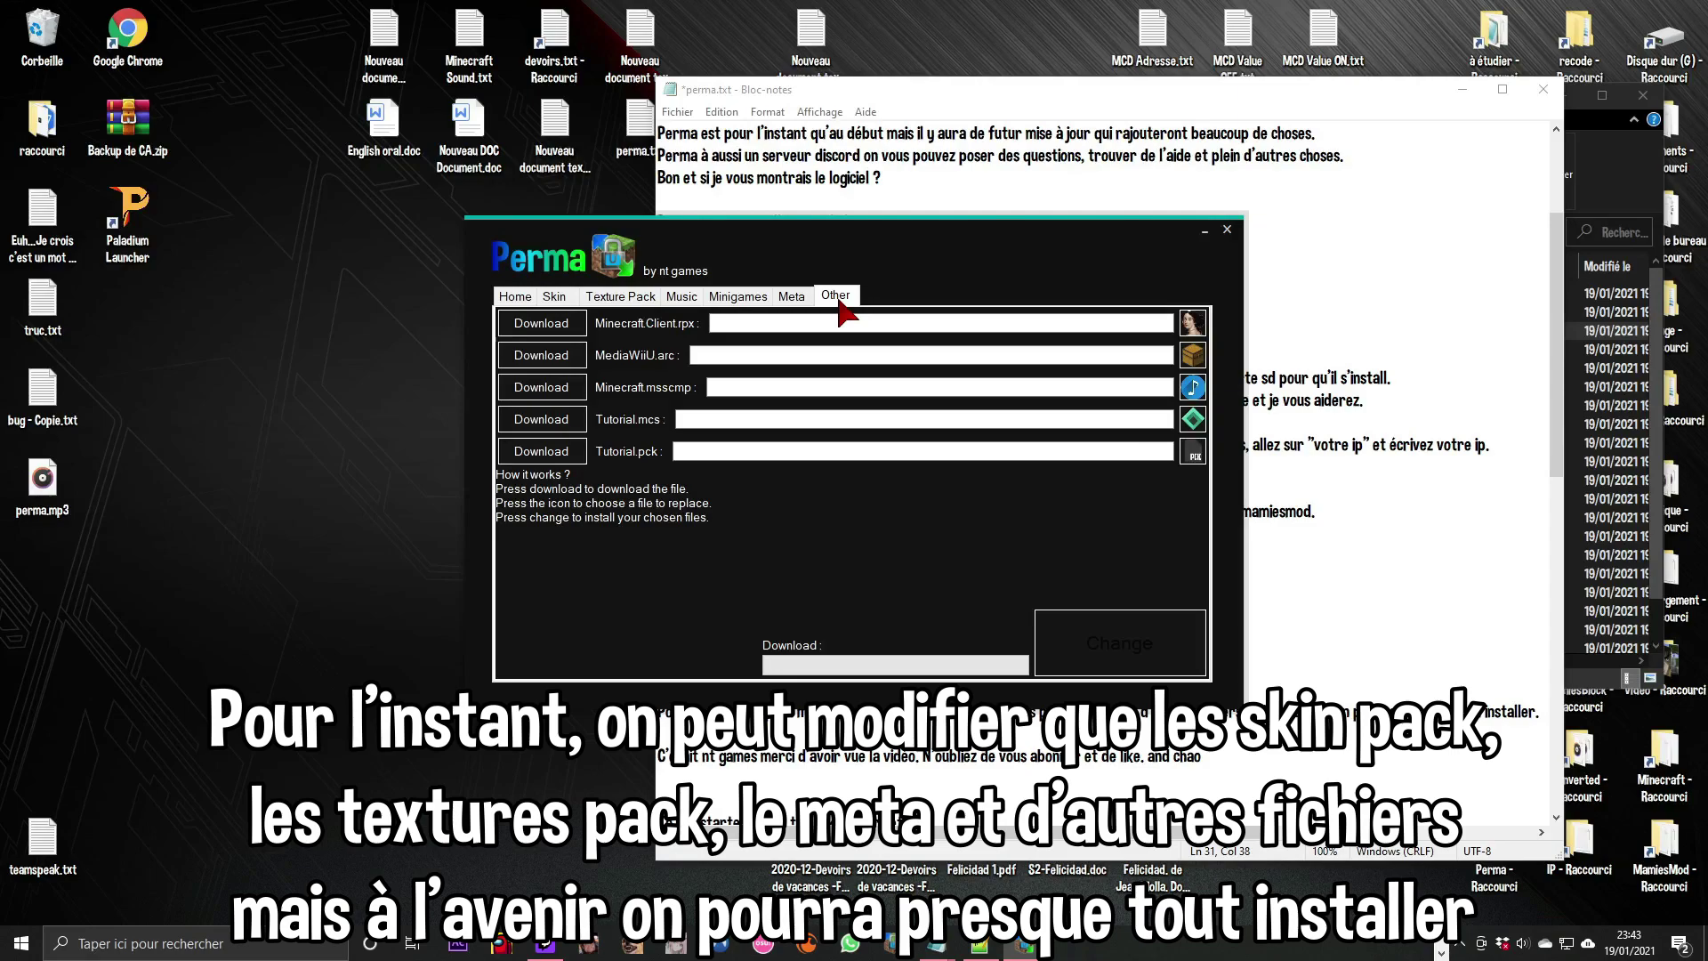
left_click(630, 296)
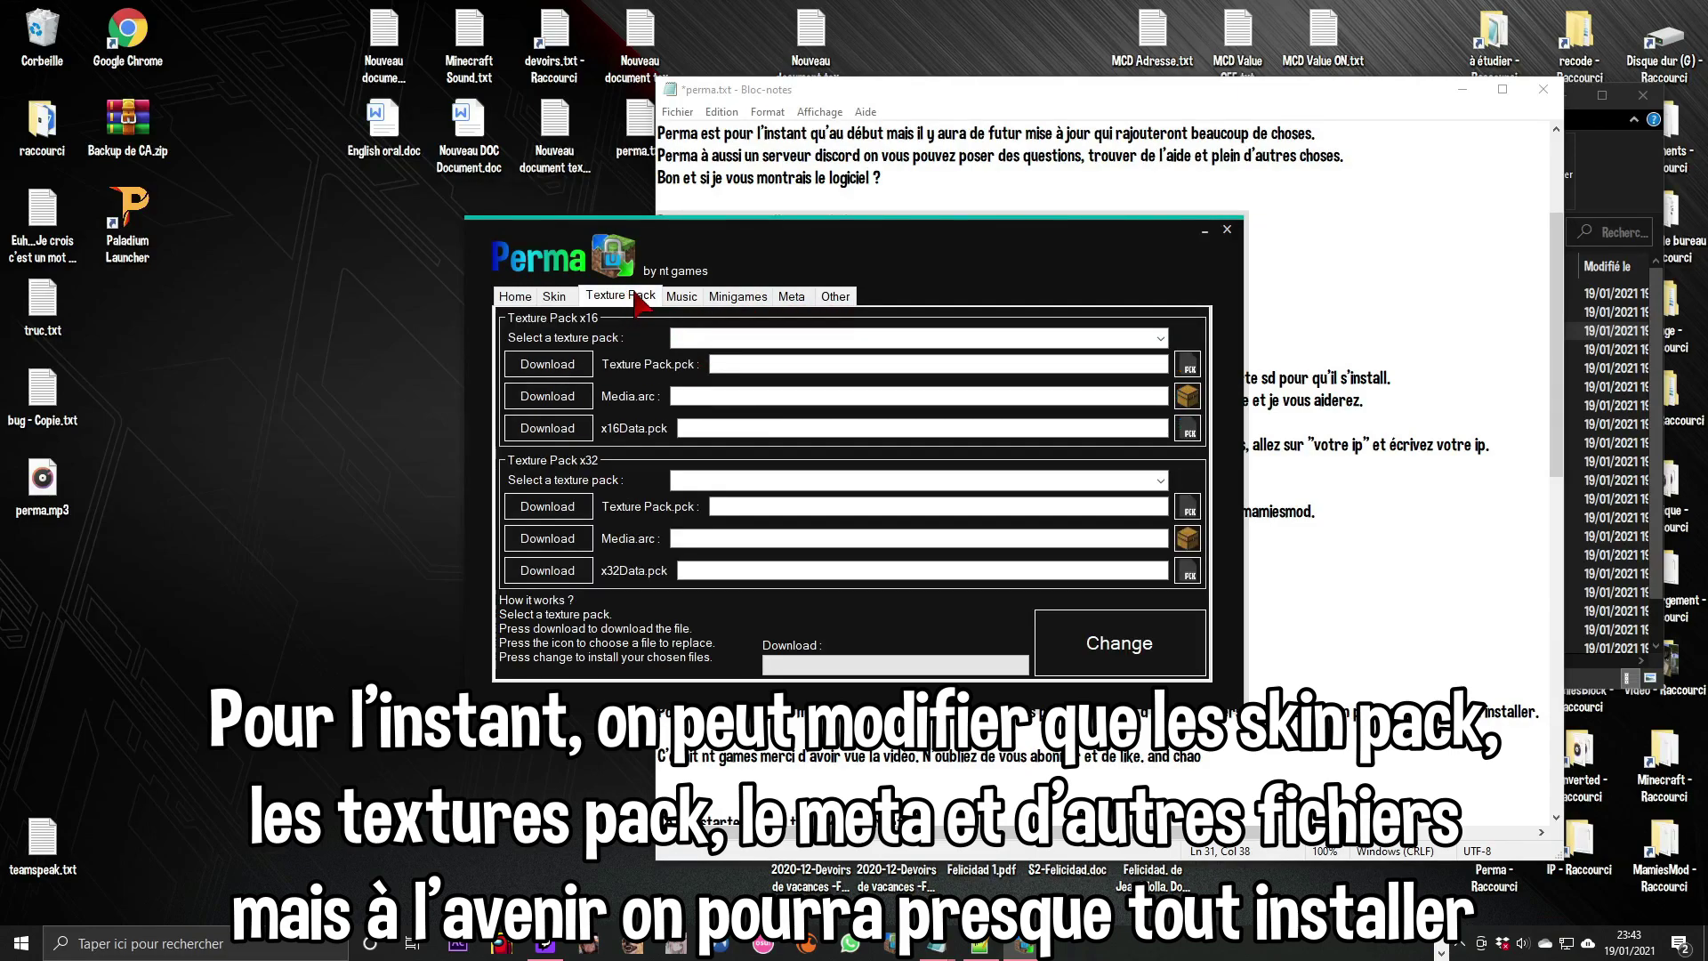
Step: Go back to Perma's Home page, where the Color setting shows Cyan
left_click(839, 297)
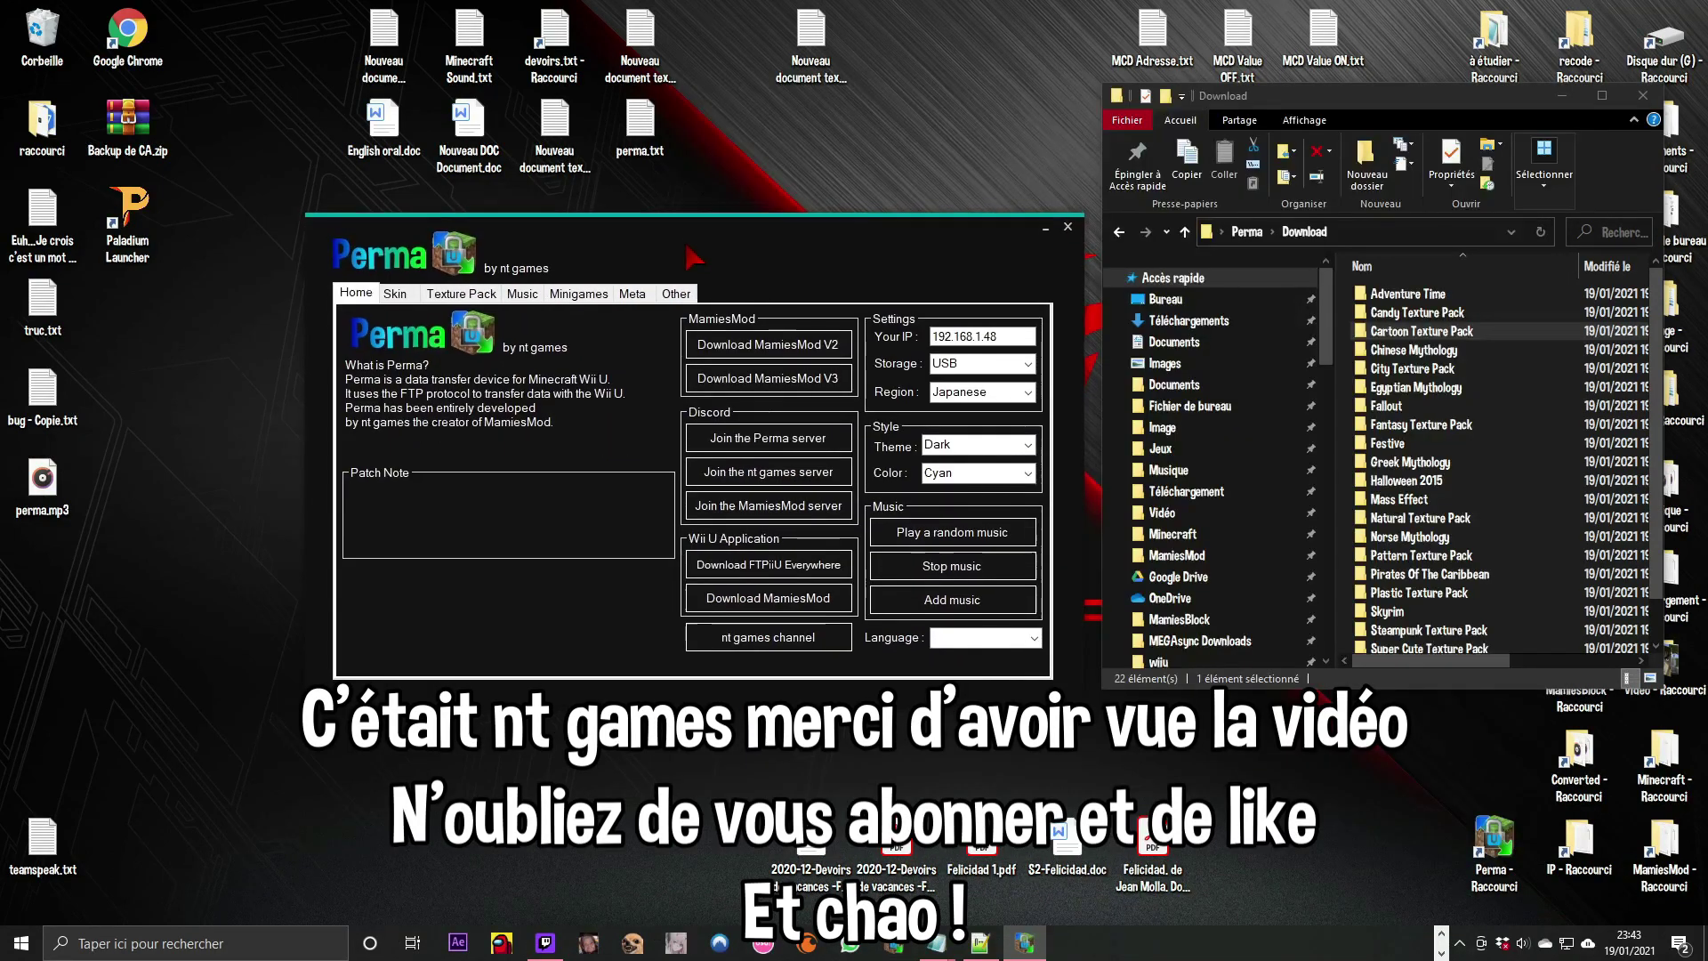